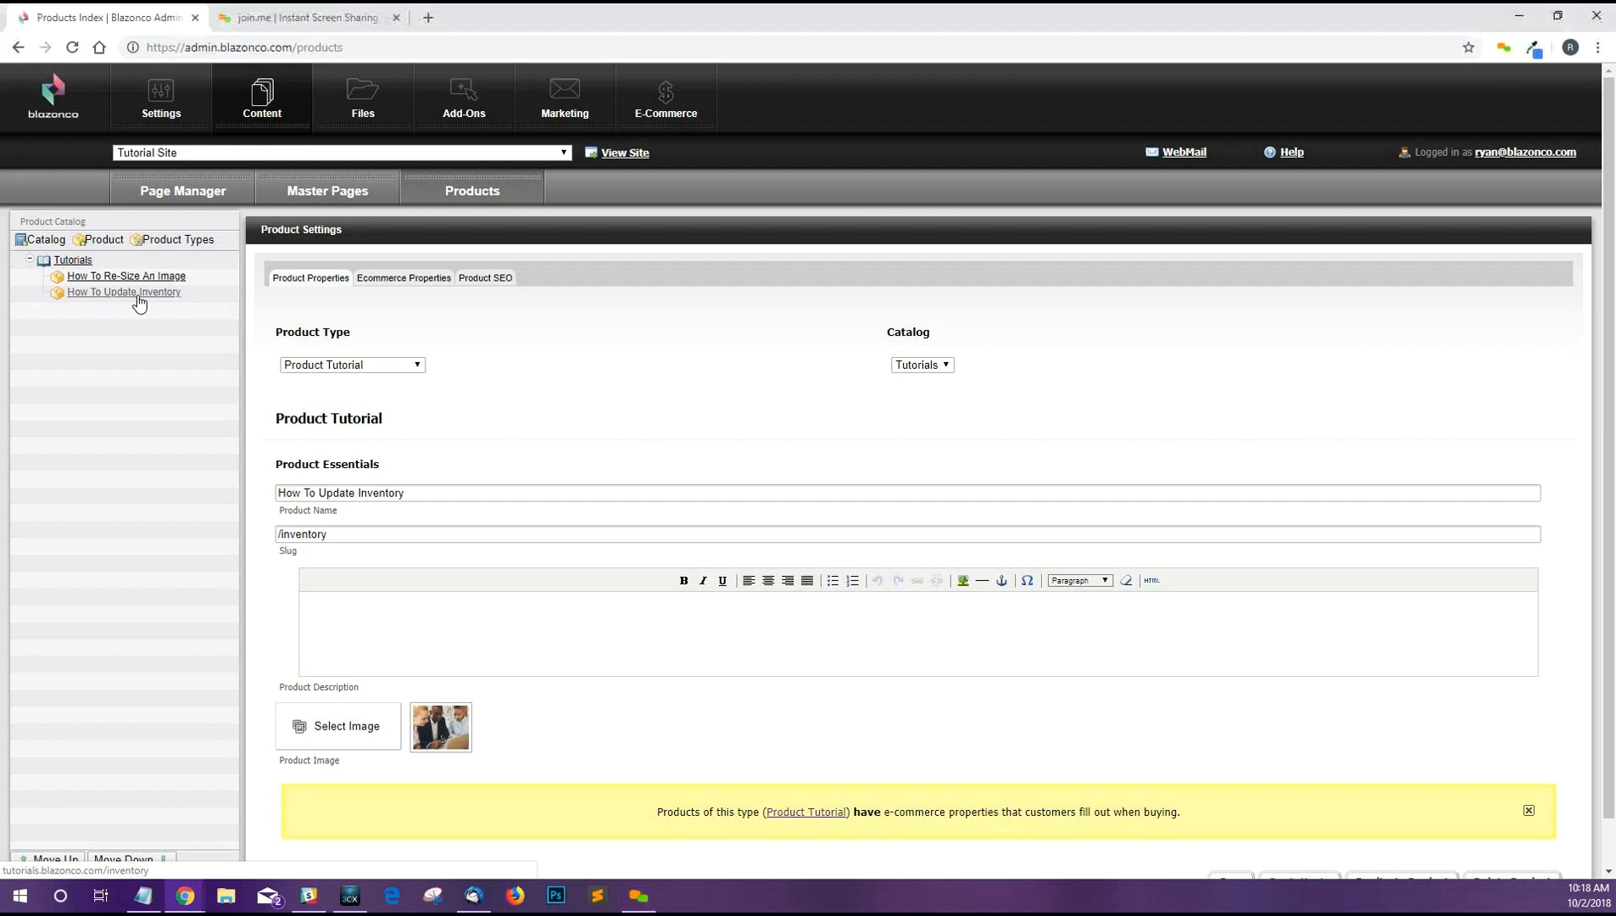
Step: View the live Tutorial Site and open the How To Update Inventory product page from the Tutorials catalog
{"action": "left_click", "coordinate": [138, 294]}
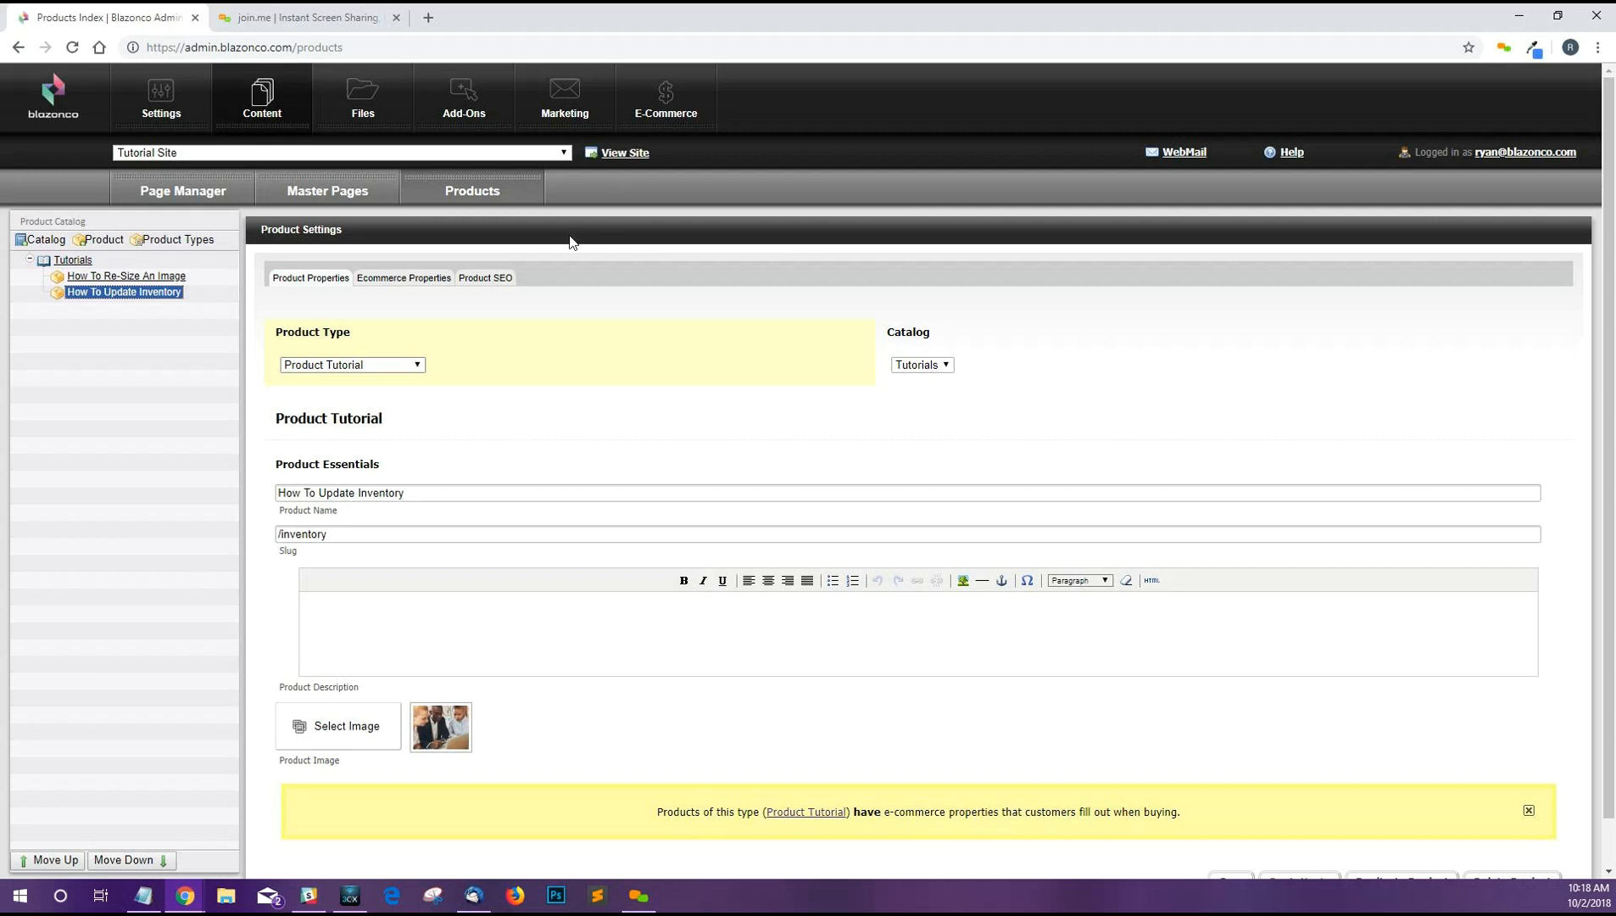
{"action": "left_click", "coordinate": [624, 153]}
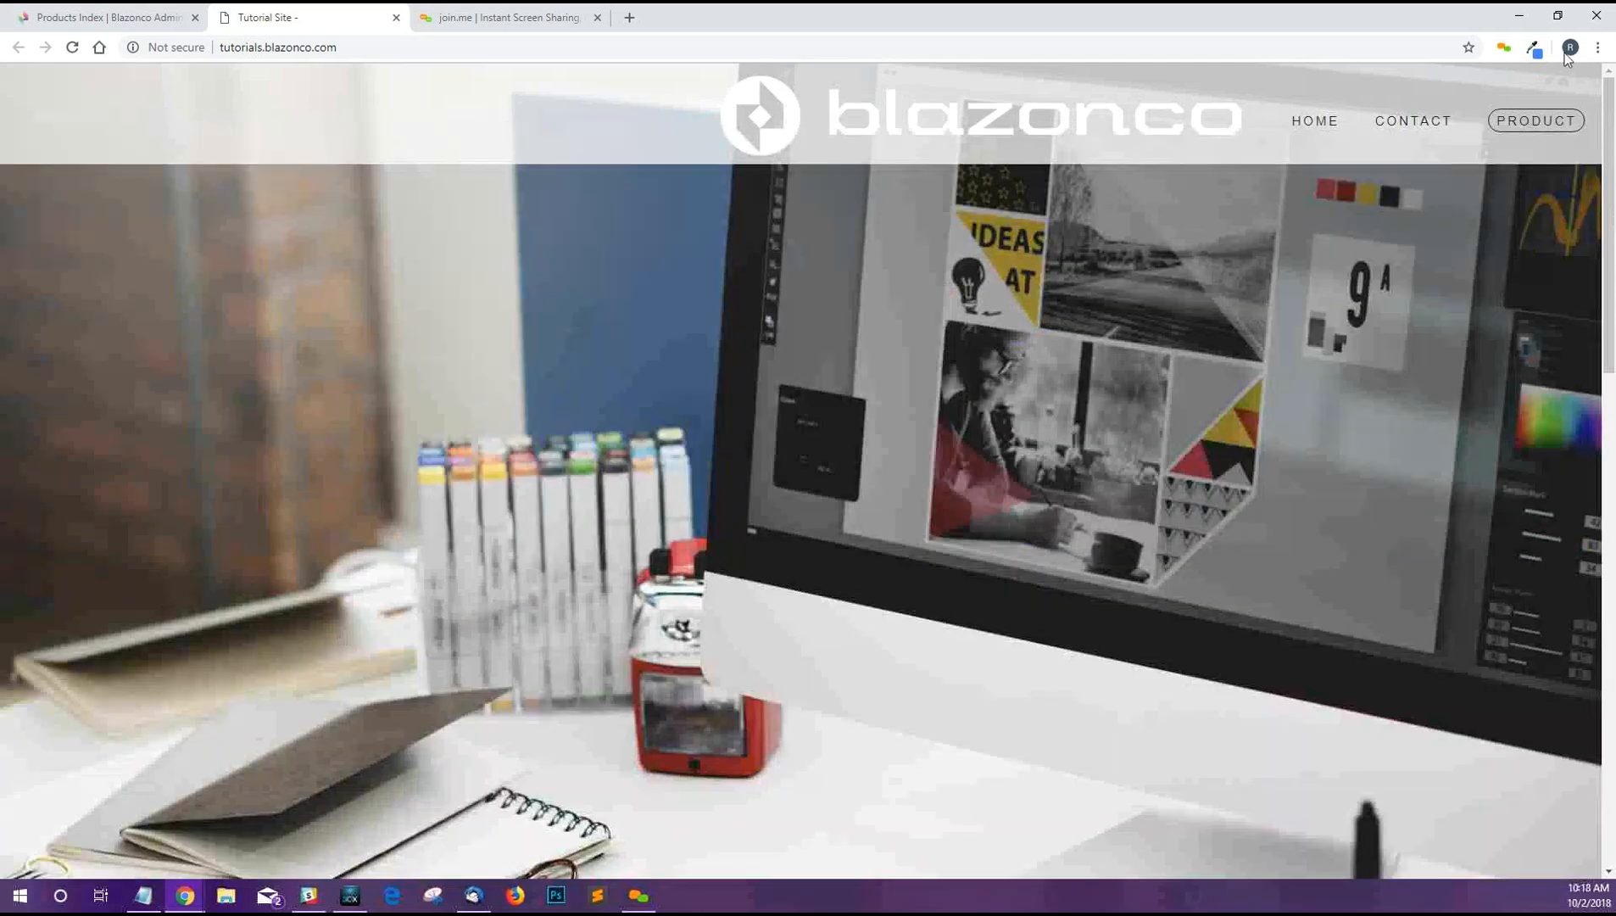
{"action": "left_click", "coordinate": [1118, 429]}
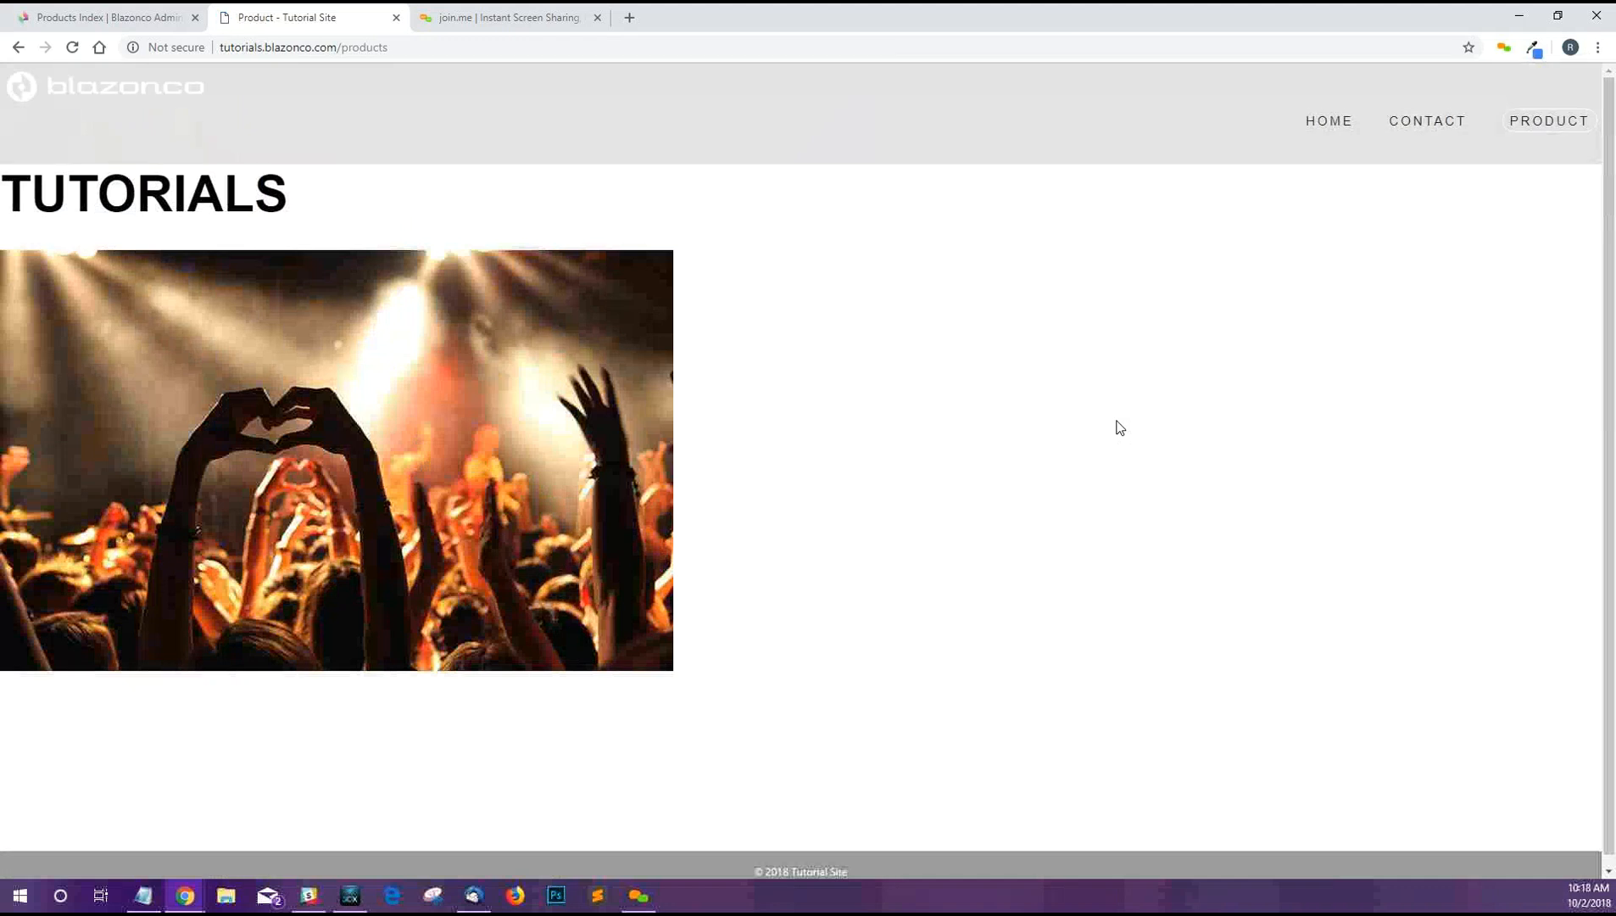
{"action": "scroll", "coordinate": [234, 219], "scroll_direction": "down", "scroll_amount": 1}
{"action": "left_click", "coordinate": [244, 197]}
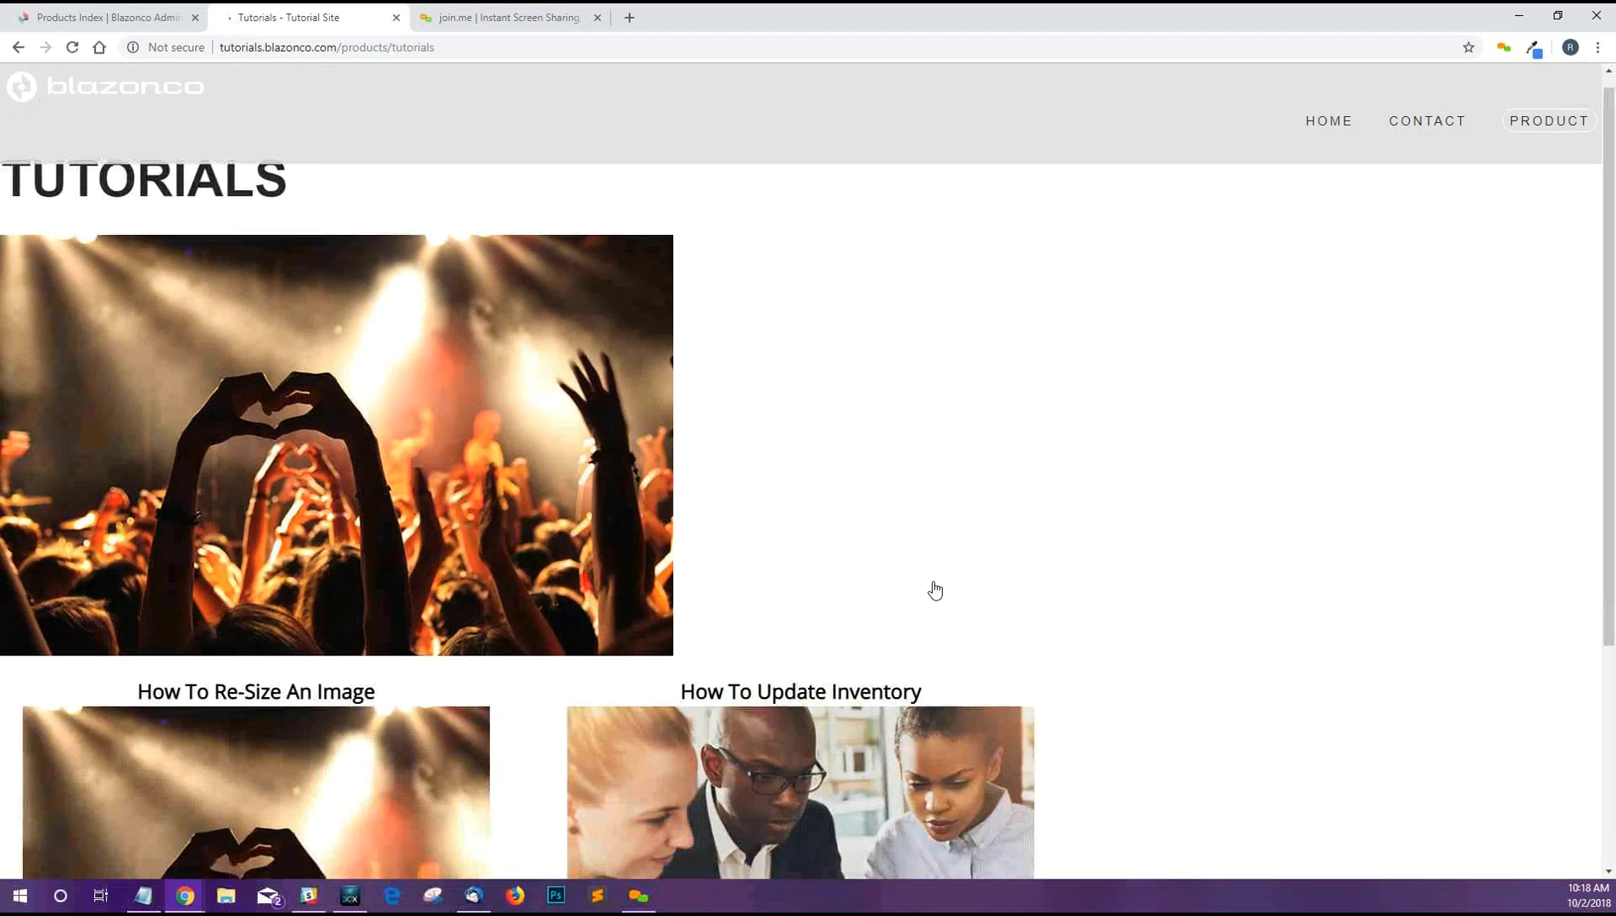
{"action": "scroll", "coordinate": [935, 590], "scroll_direction": "down", "scroll_amount": 3}
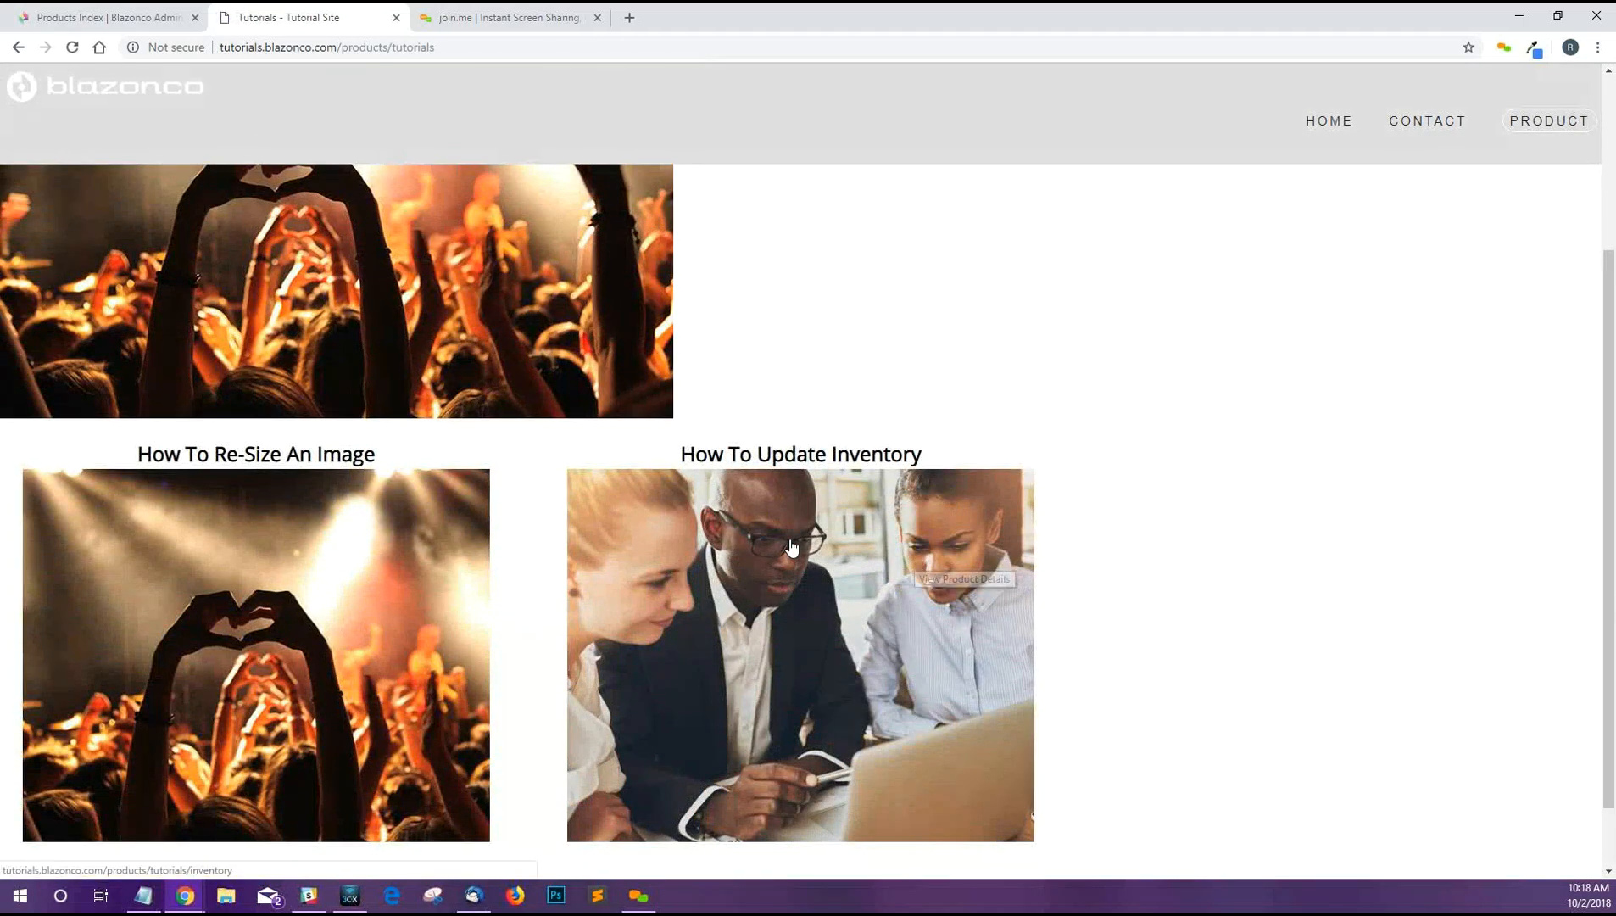
{"action": "left_click", "coordinate": [792, 549]}
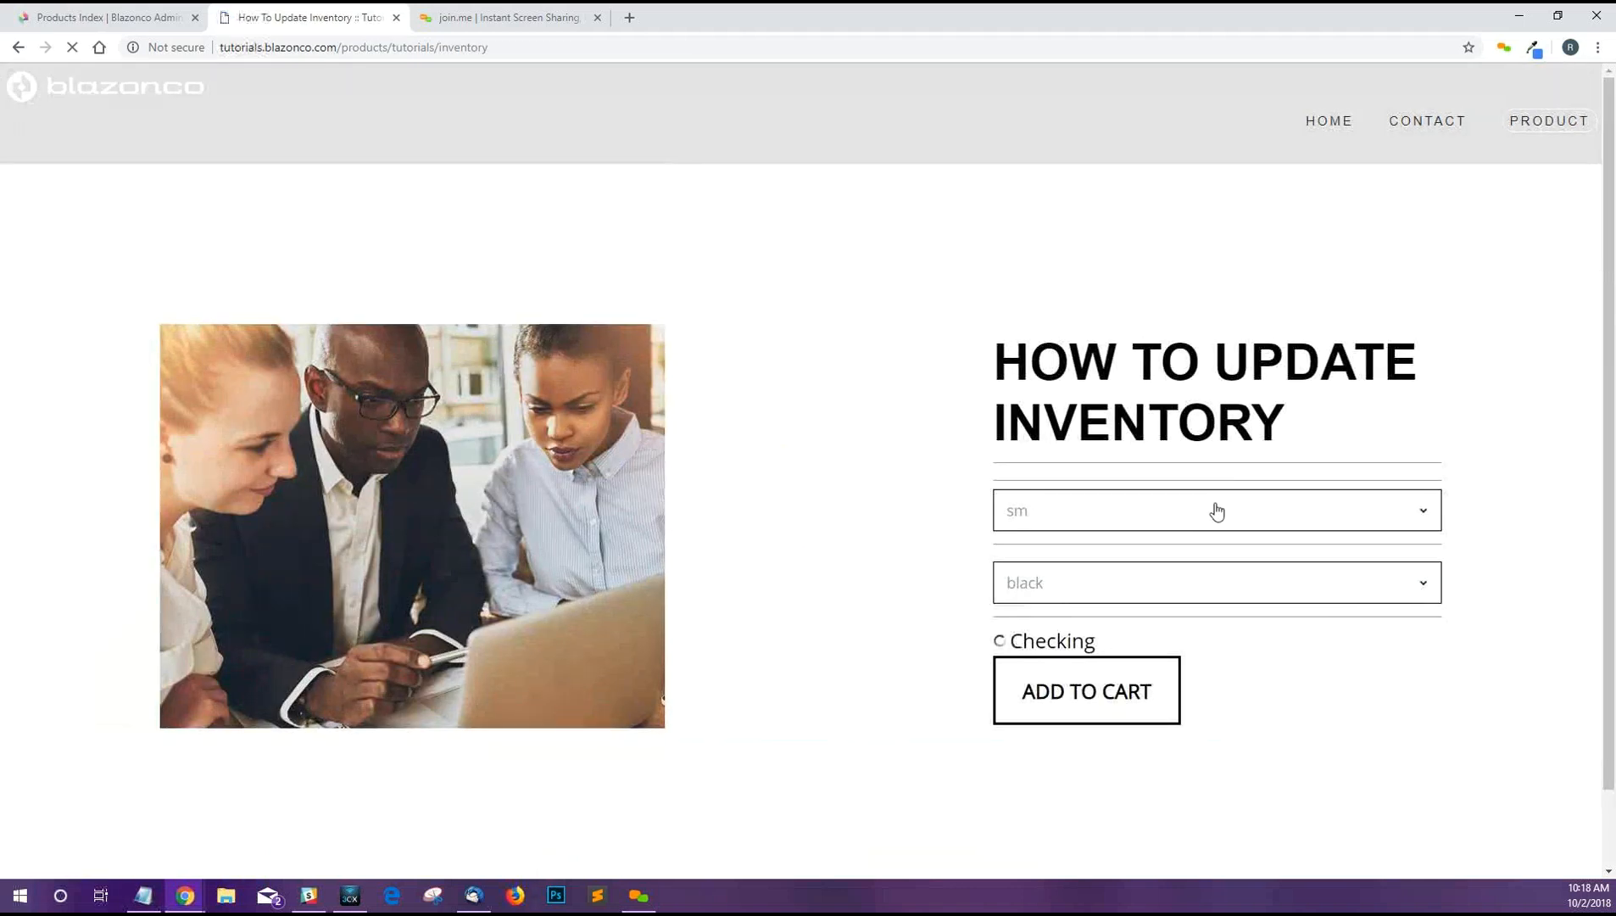
Step: Examine the product page's size and color options and its stock status
{"action": "left_click", "coordinate": [1099, 506]}
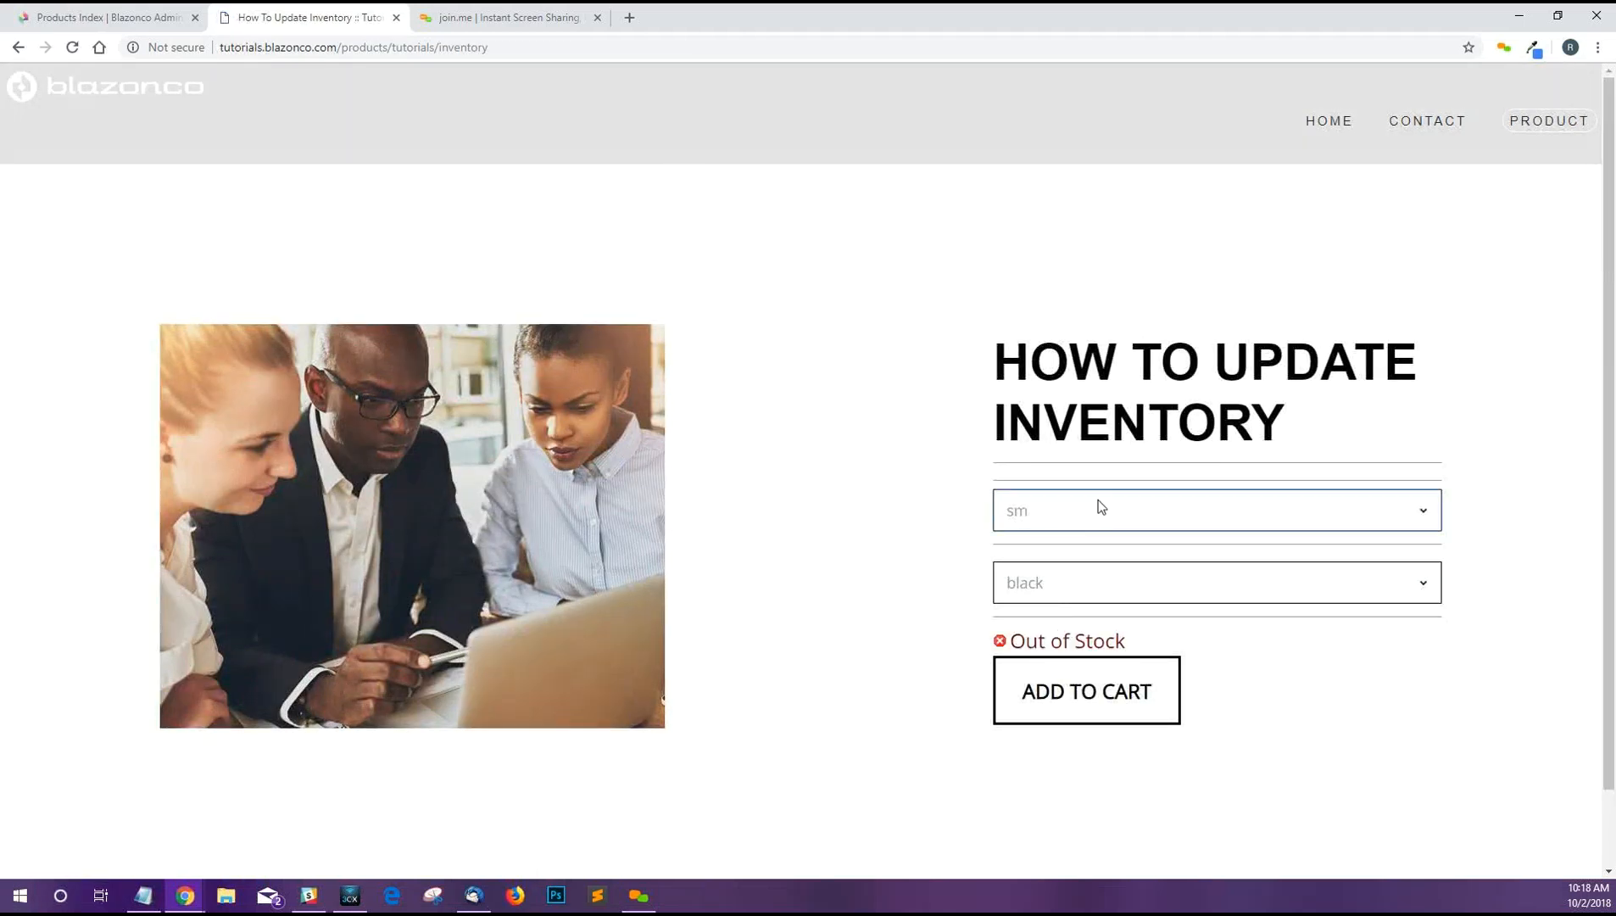
{"action": "left_click", "coordinate": [1037, 520]}
{"action": "left_click", "coordinate": [1048, 599]}
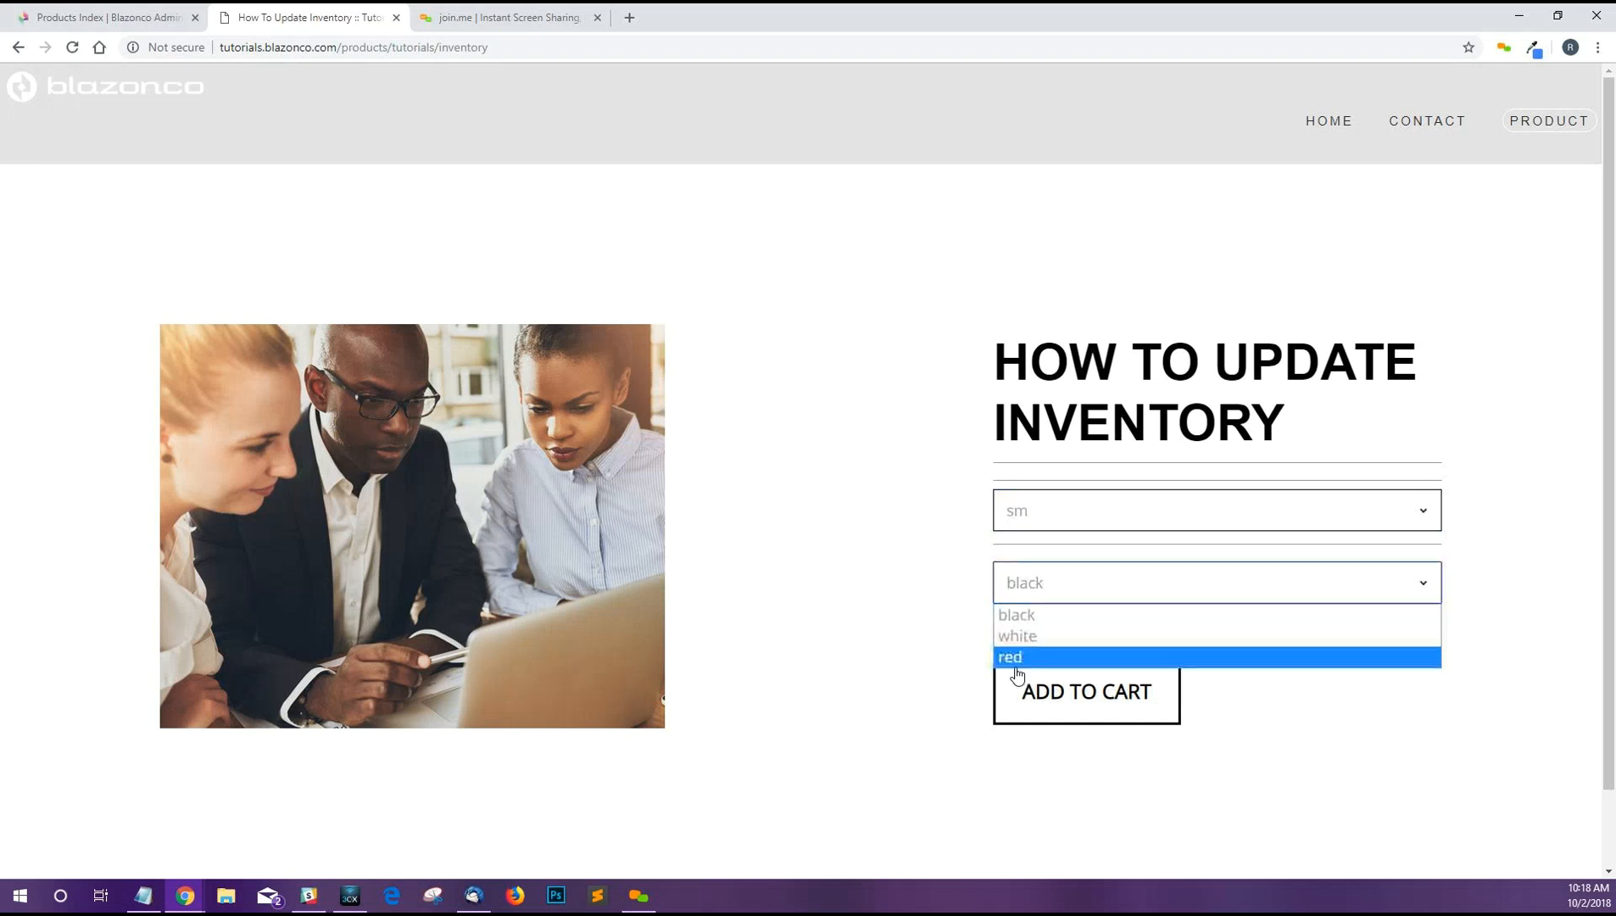
{"action": "left_click", "coordinate": [1066, 585]}
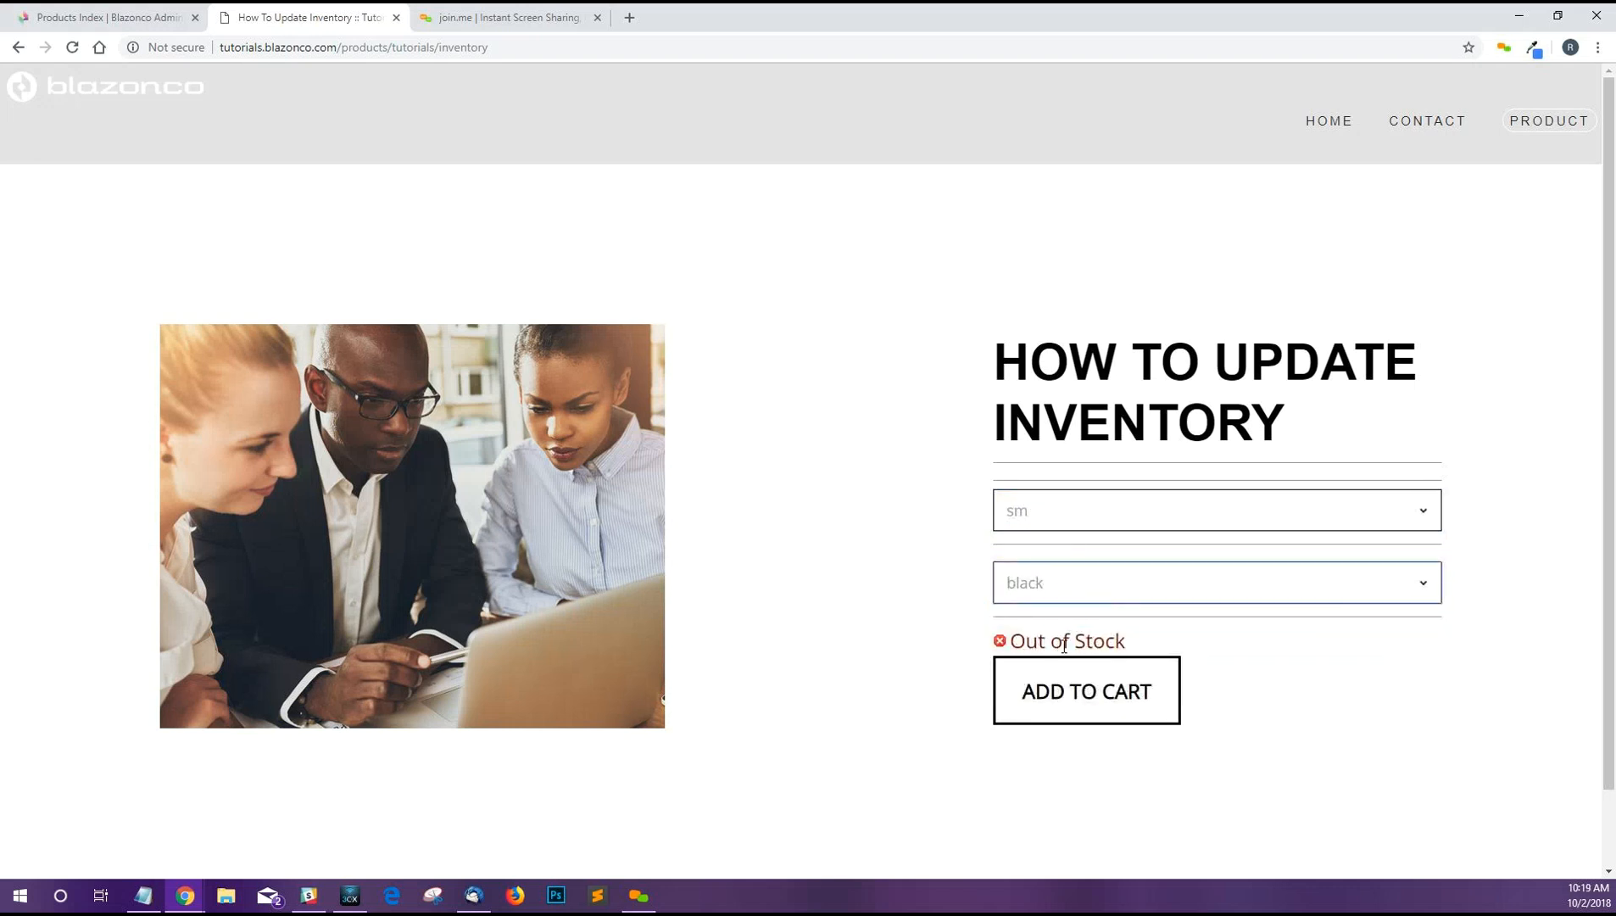
{"action": "left_click_drag", "start_coordinate": [1177, 643], "coordinate": [1056, 596]}
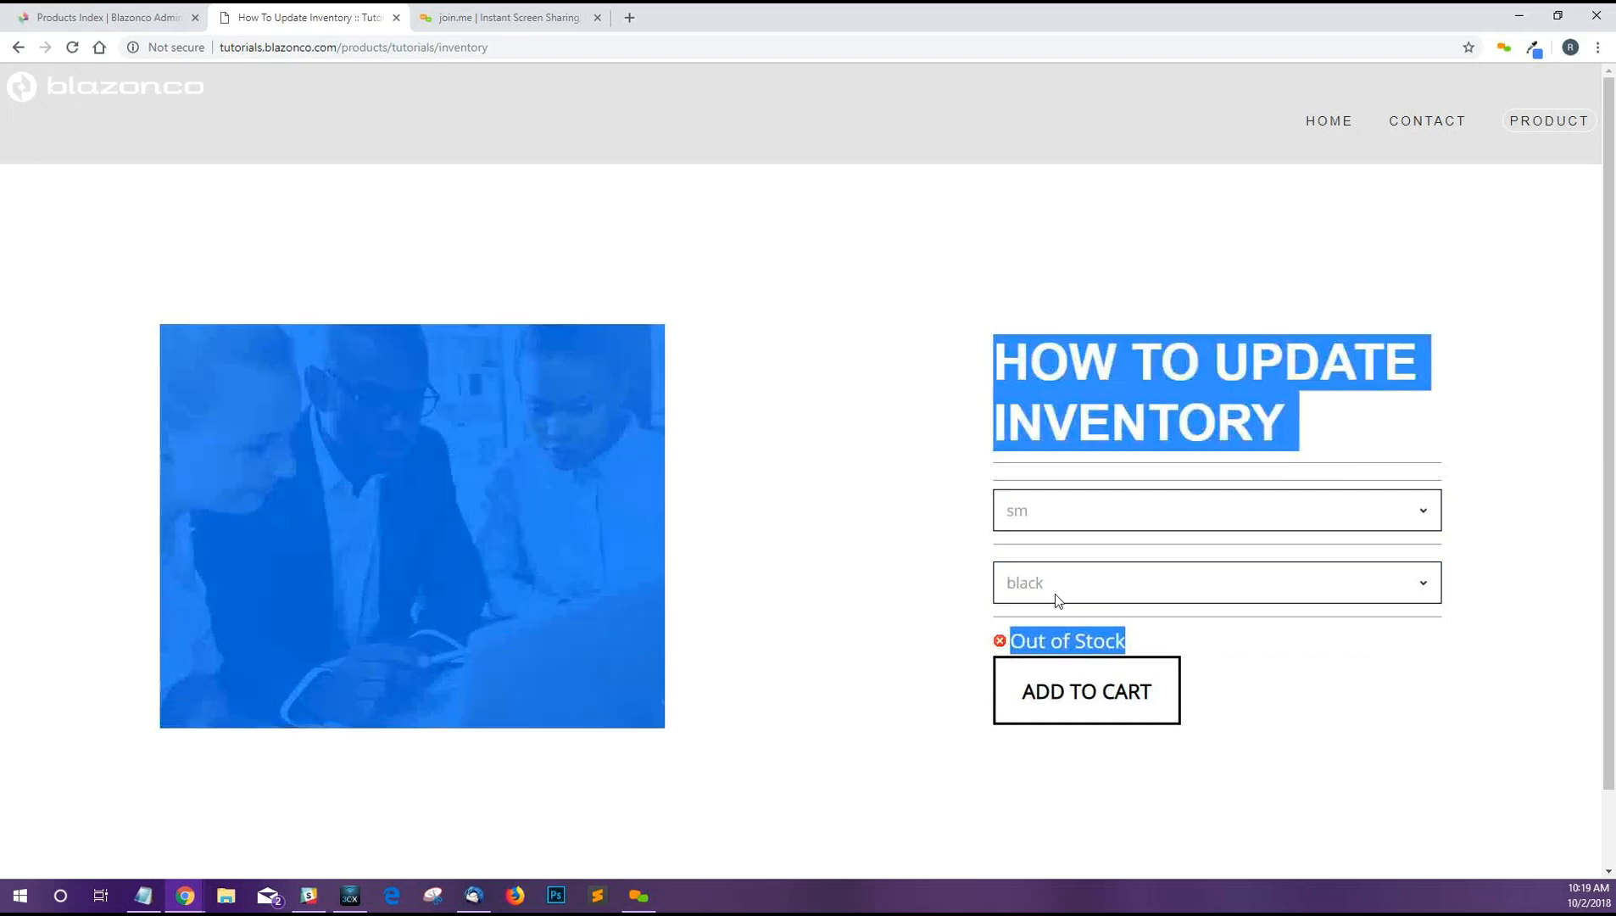
{"action": "left_click", "coordinate": [1231, 693]}
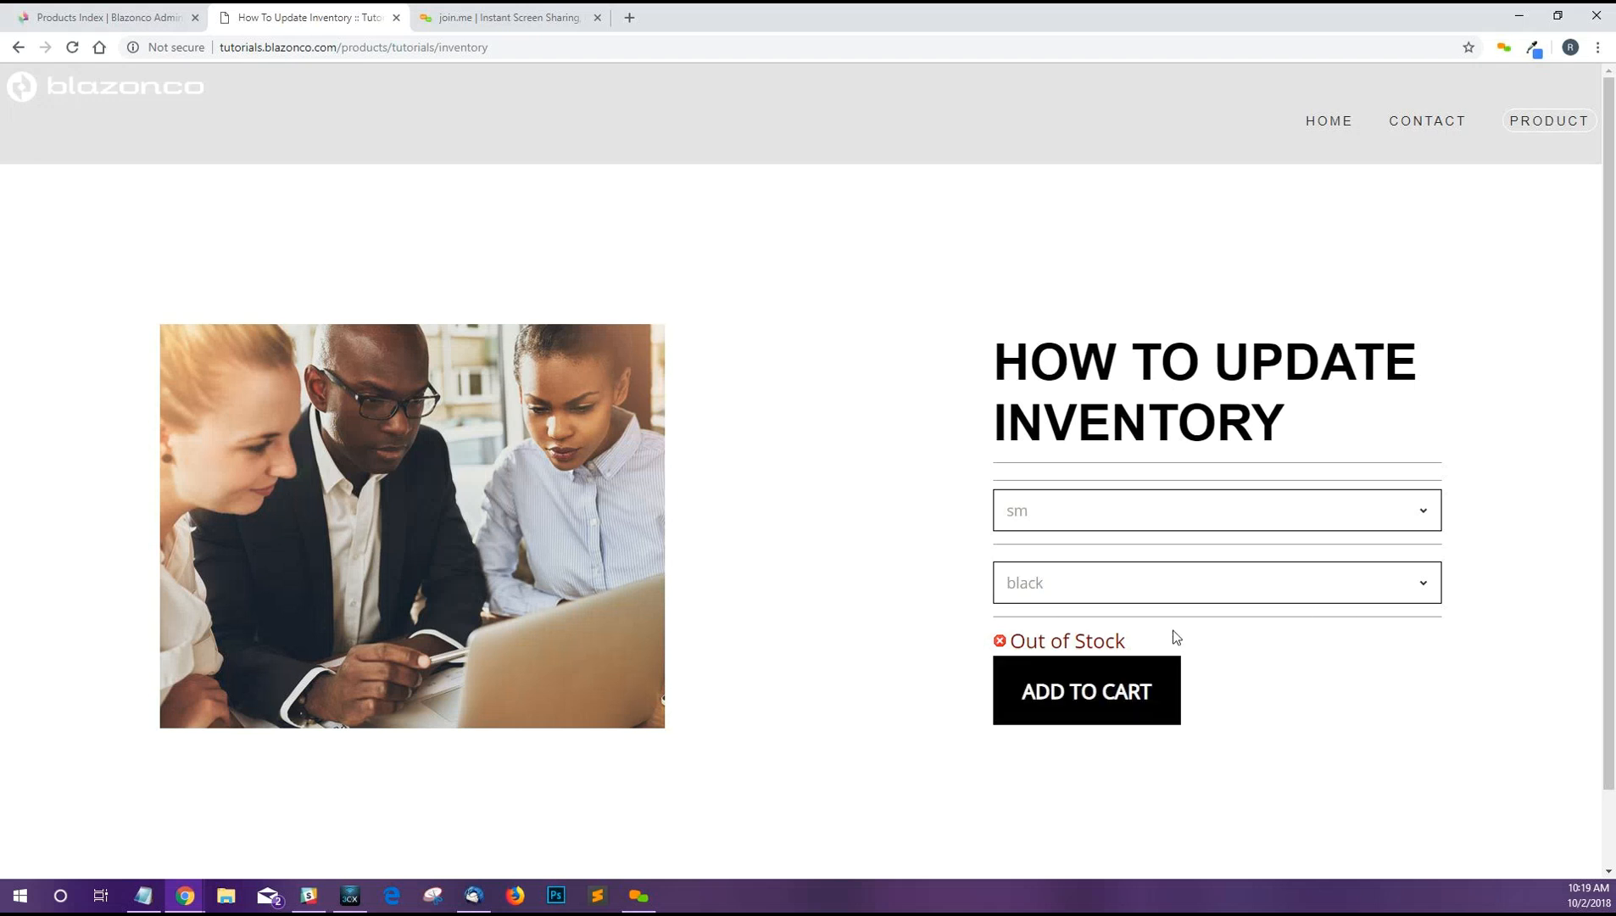
Step: Return to the Blazonco admin site and open the e-commerce product inventory
{"action": "left_click", "coordinate": [89, 17]}
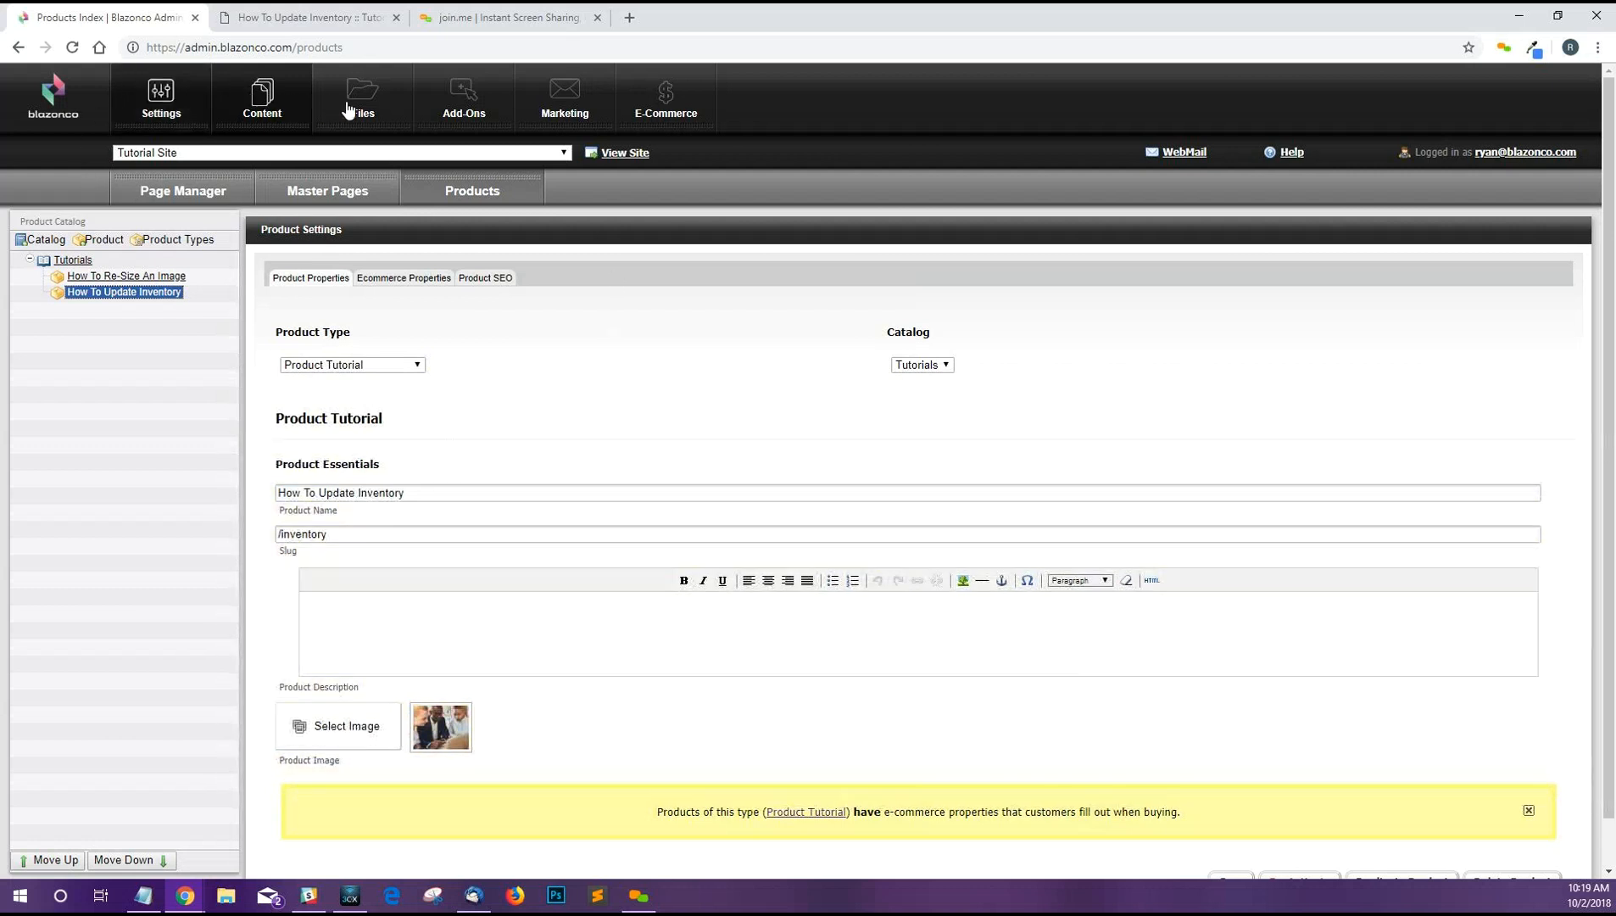
{"action": "left_click", "coordinate": [679, 104]}
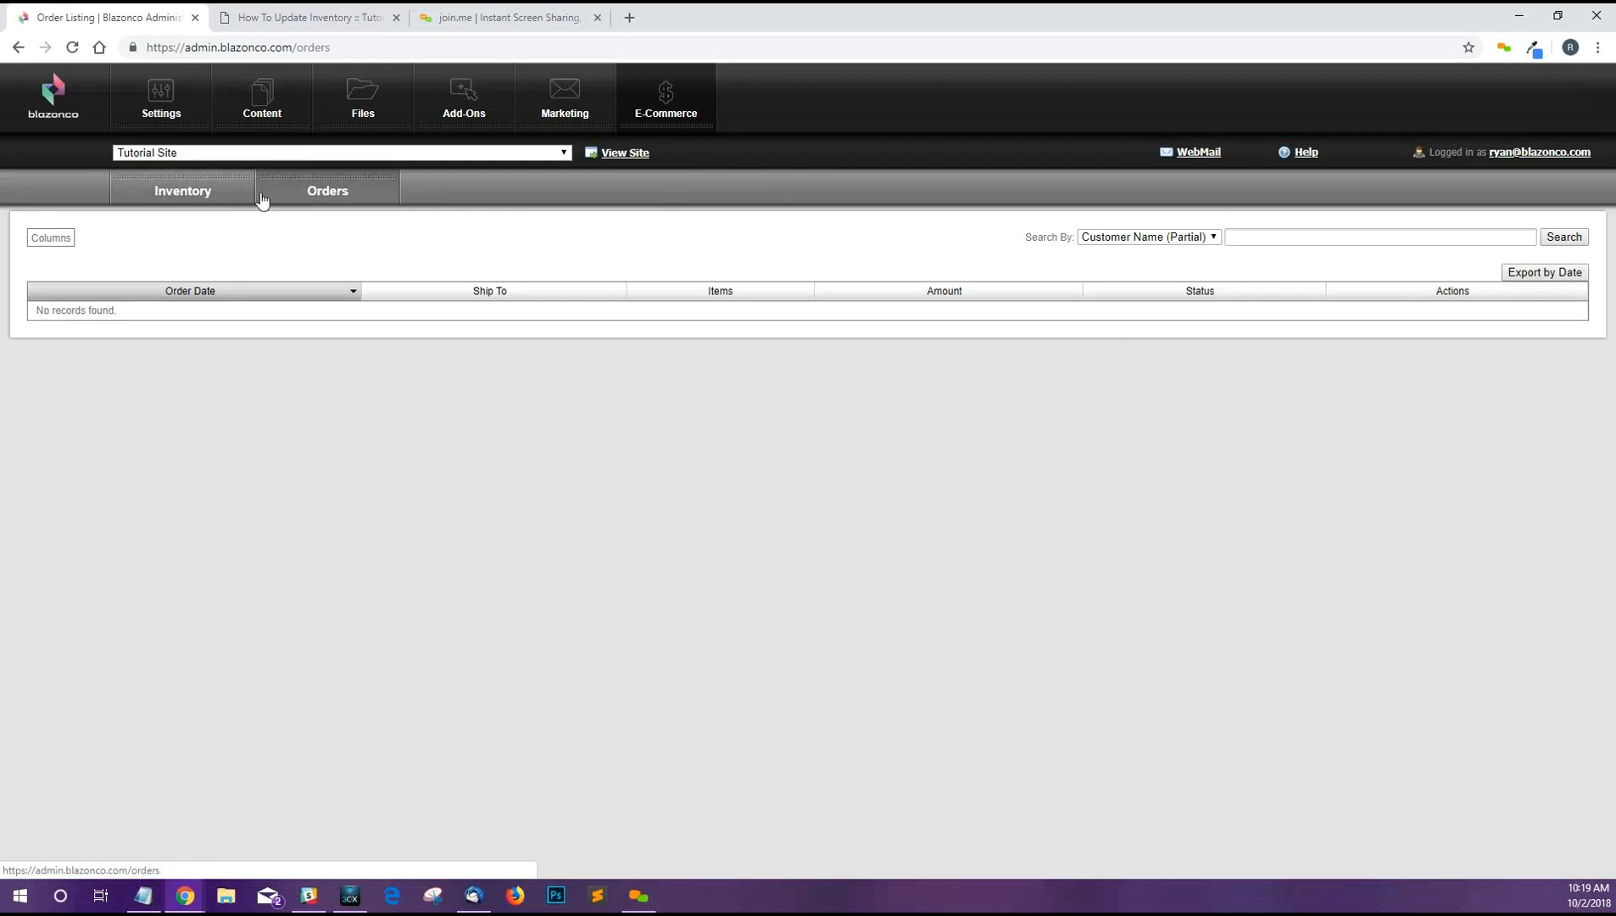
{"action": "left_click", "coordinate": [201, 194]}
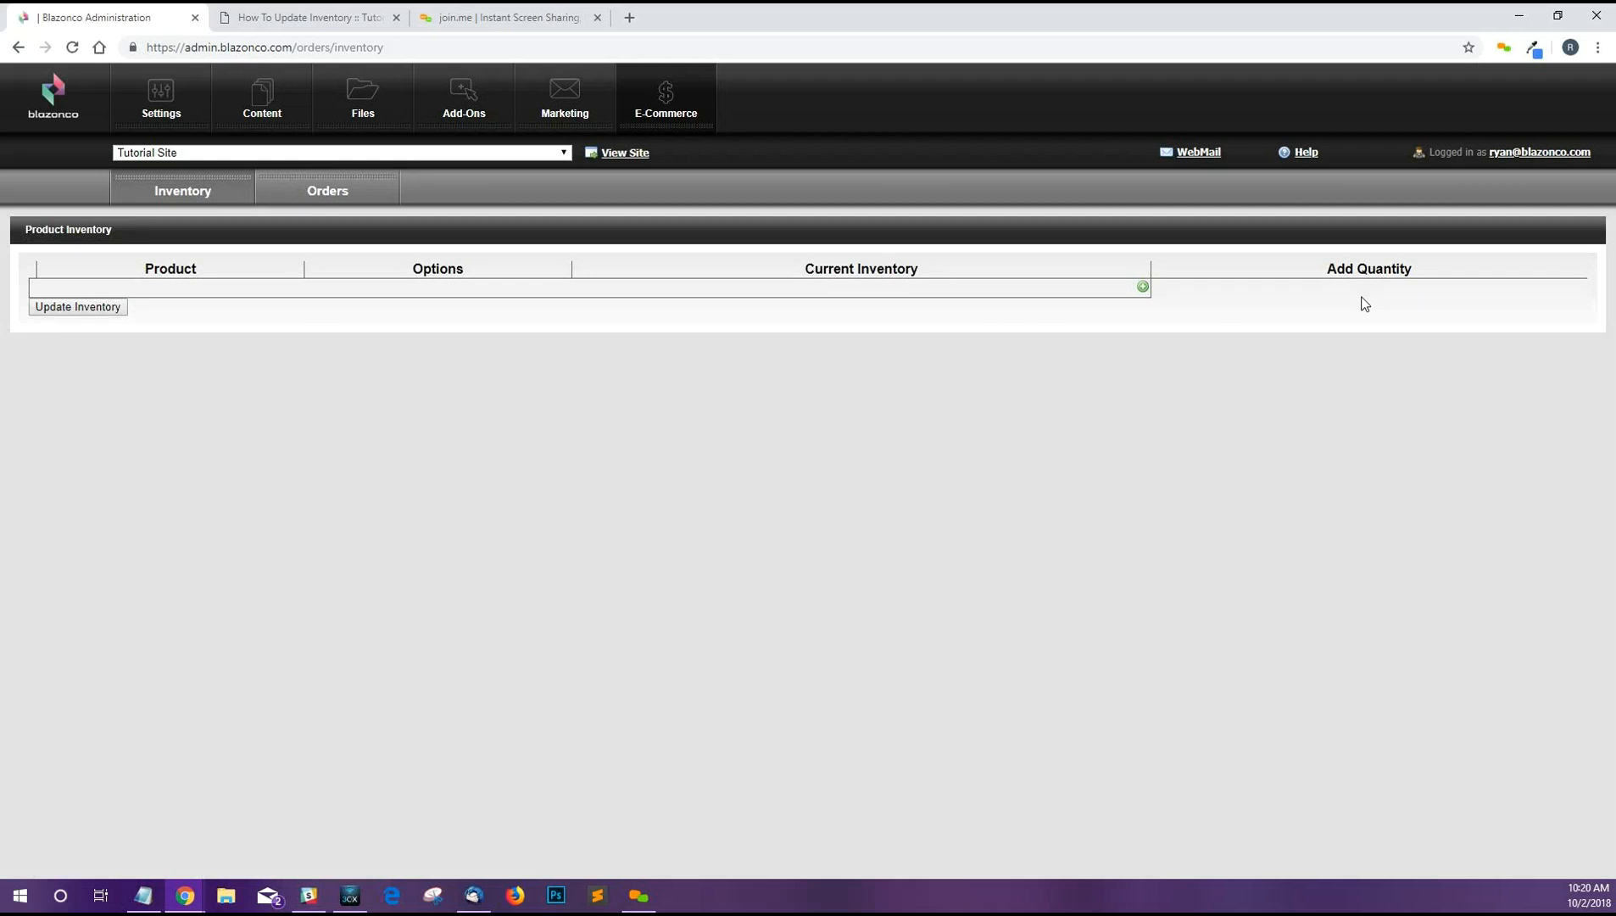
Step: Add an inventory entry for How To Re-Size An Image with a quantity of 1
{"action": "left_click", "coordinate": [1143, 288]}
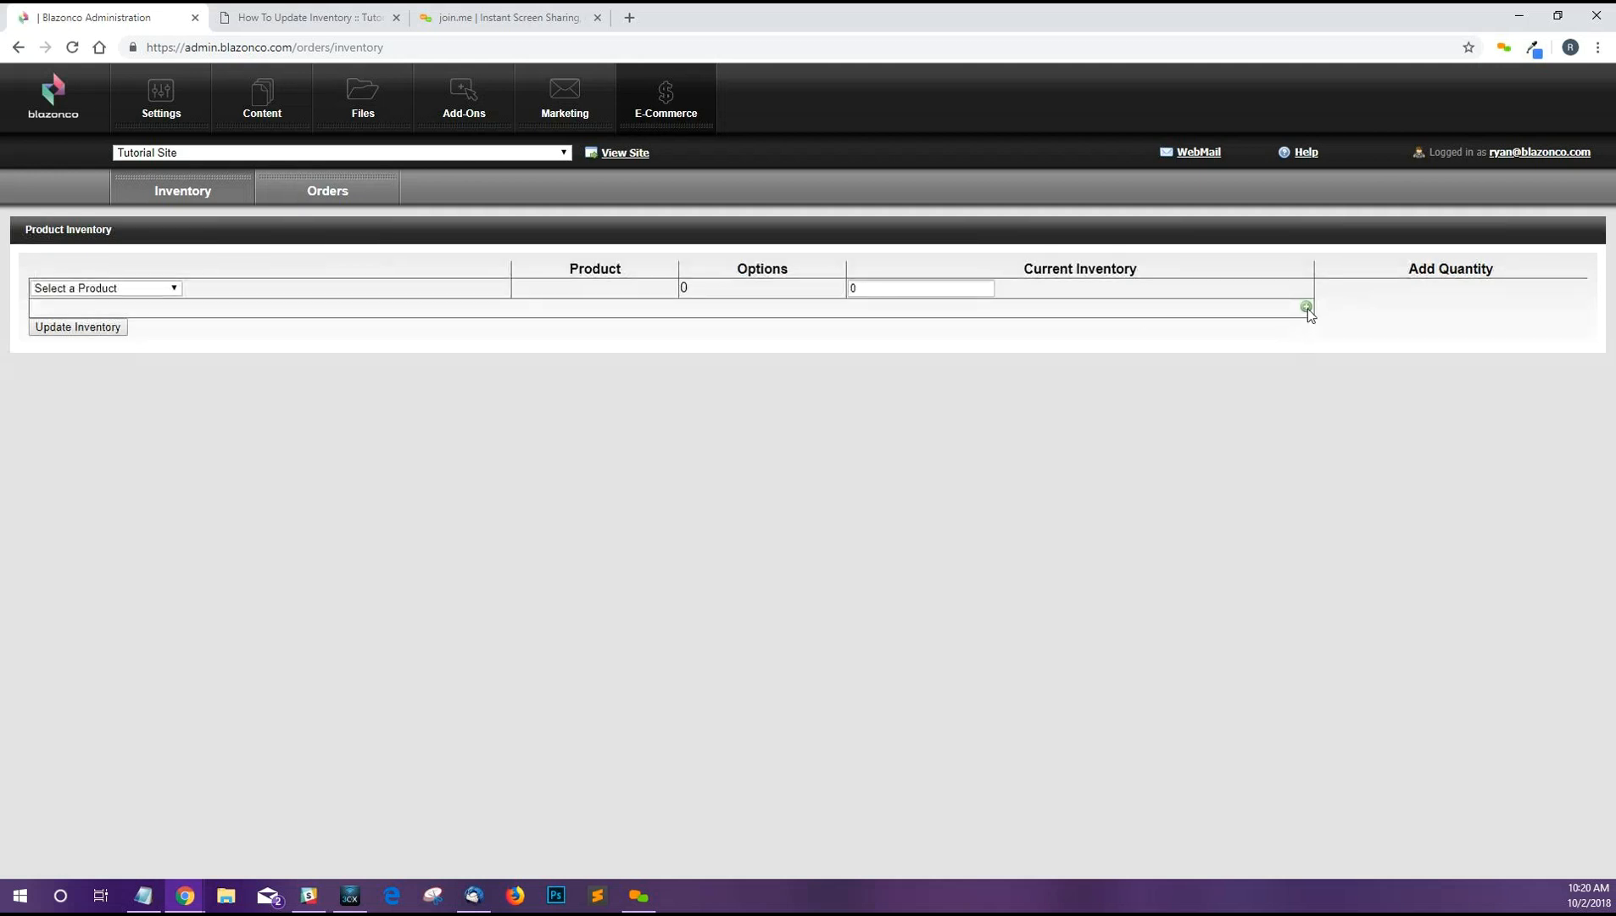
{"action": "left_click", "coordinate": [150, 286]}
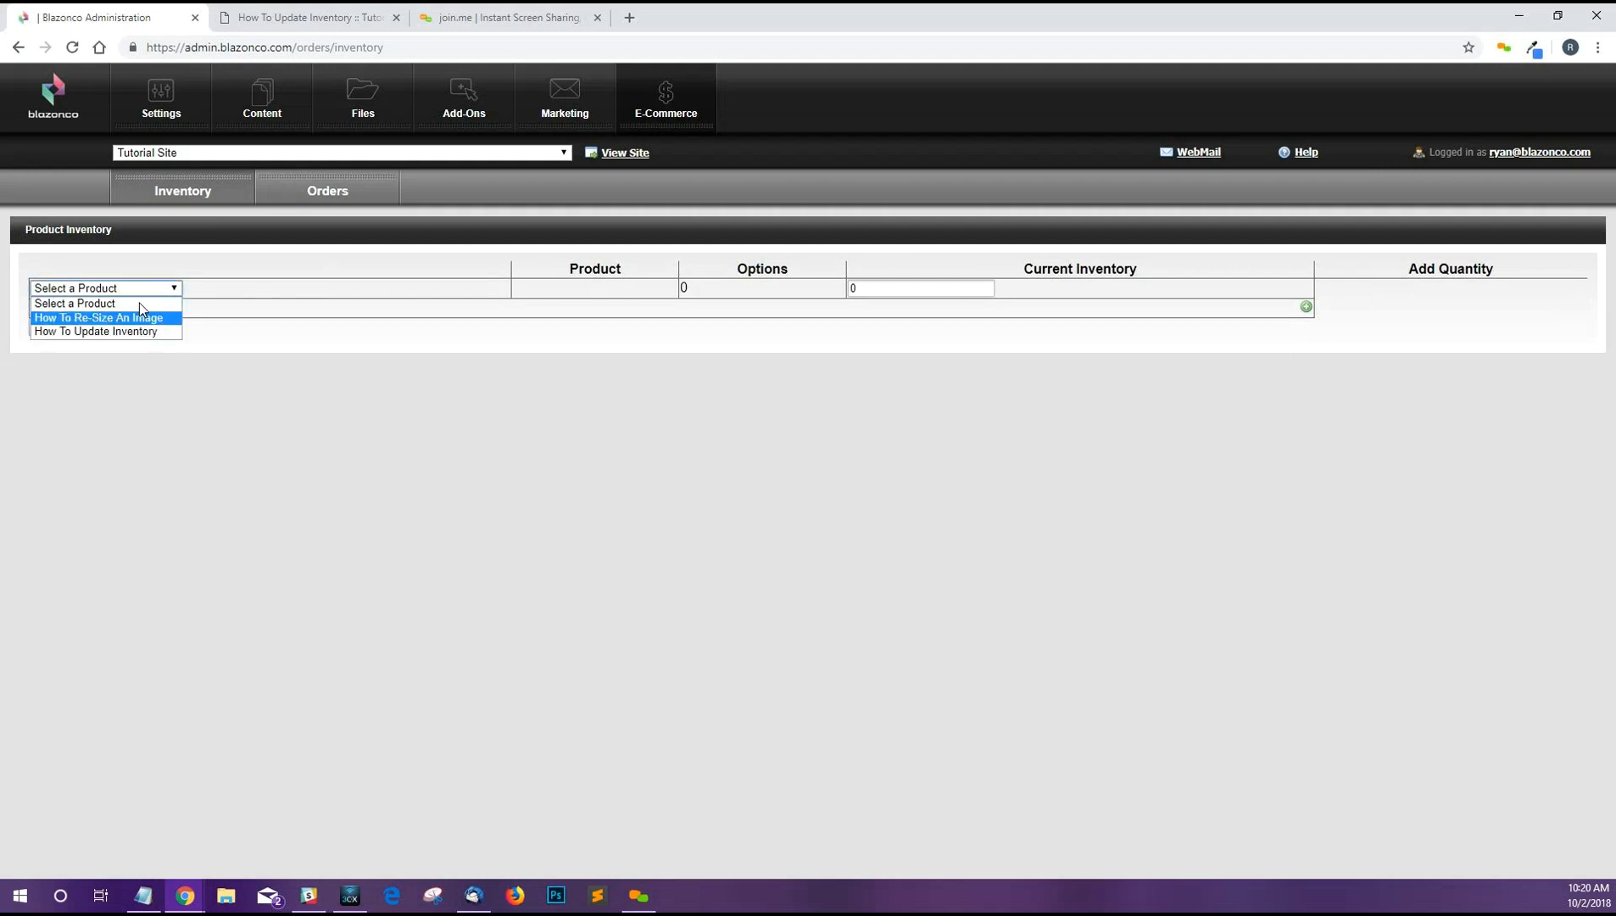
{"action": "left_click", "coordinate": [145, 319]}
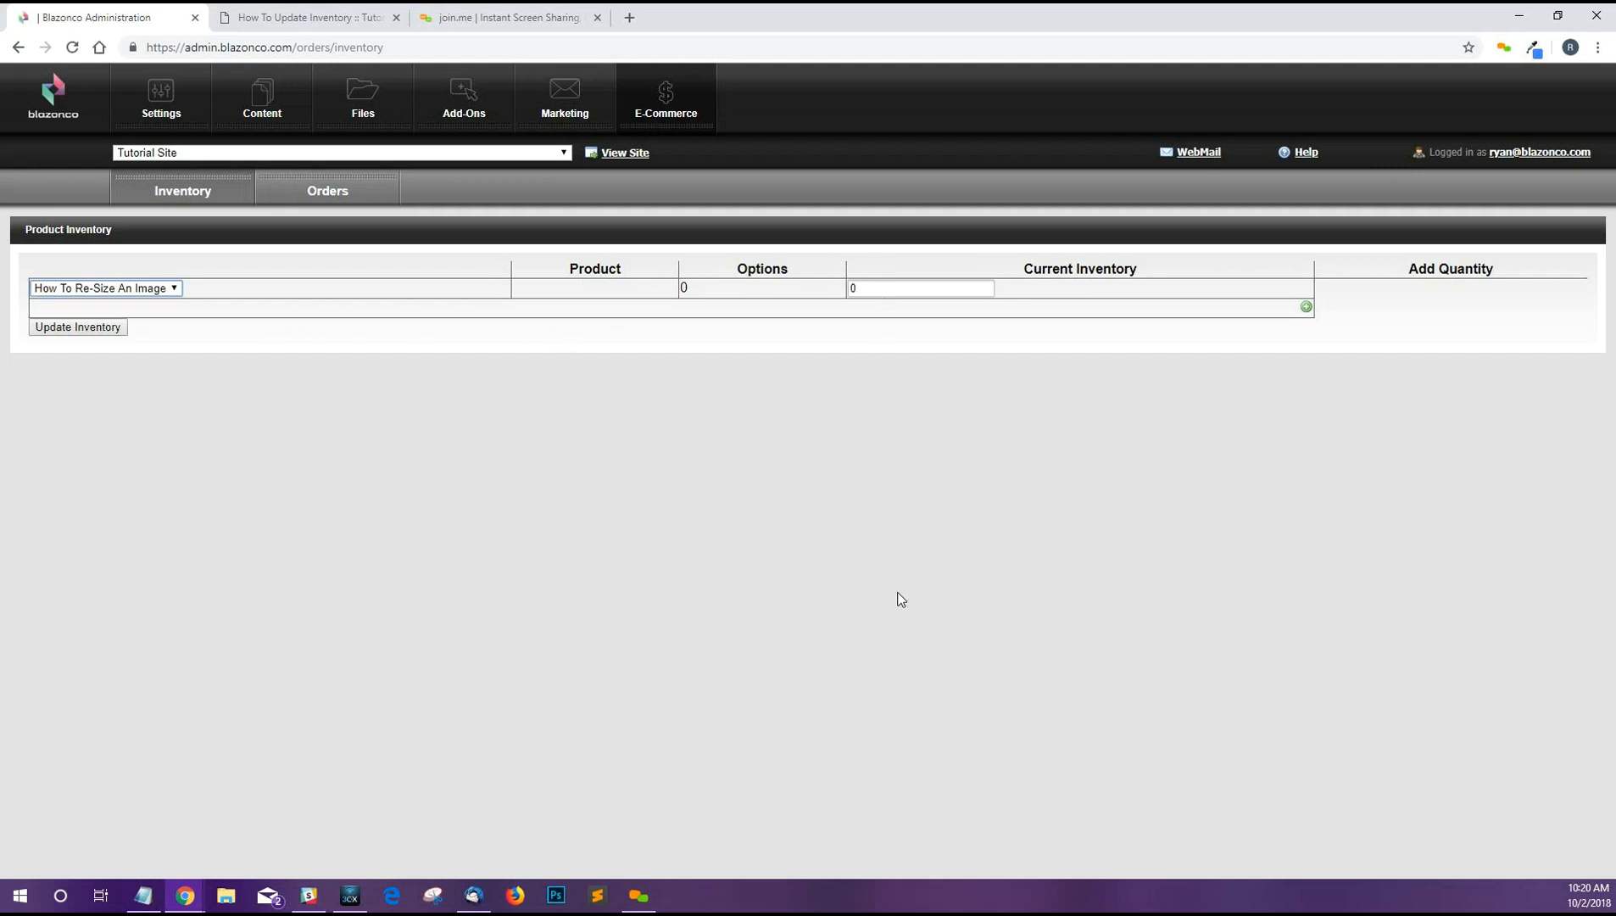
{"action": "double_click", "coordinate": [845, 290]}
{"action": "type", "text": "1"}
{"action": "key", "text": "Tab"}
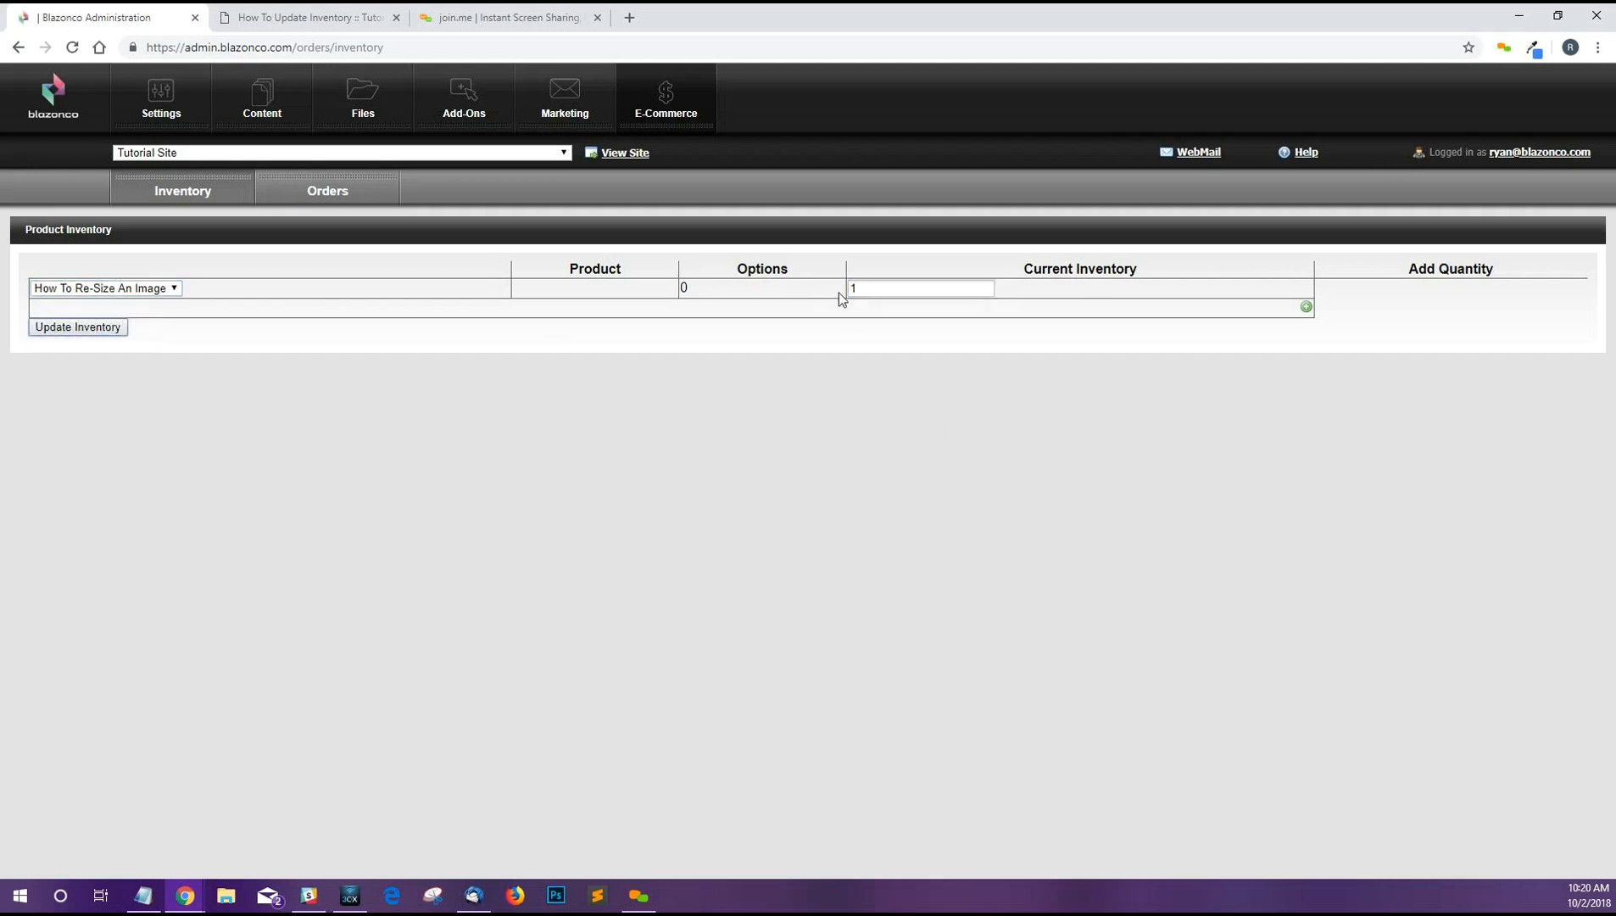
Step: Add an inventory entry for How To Update Inventory in size sm, color black, with a quantity of 1
{"action": "left_click", "coordinate": [1306, 307]}
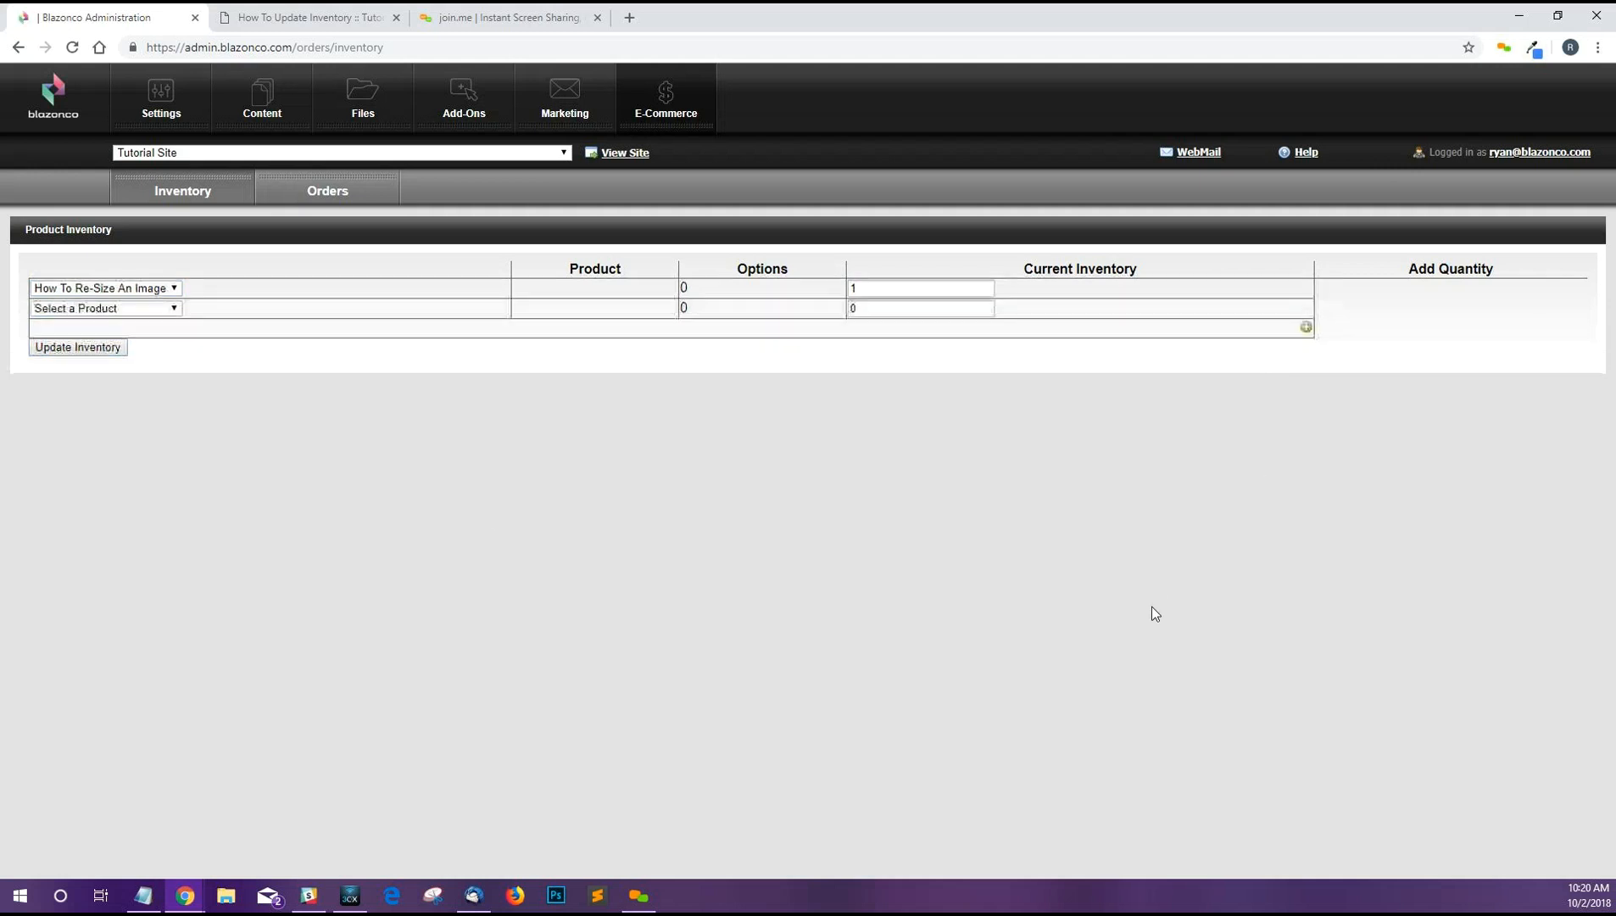
{"action": "left_click", "coordinate": [155, 310]}
{"action": "left_click", "coordinate": [130, 353]}
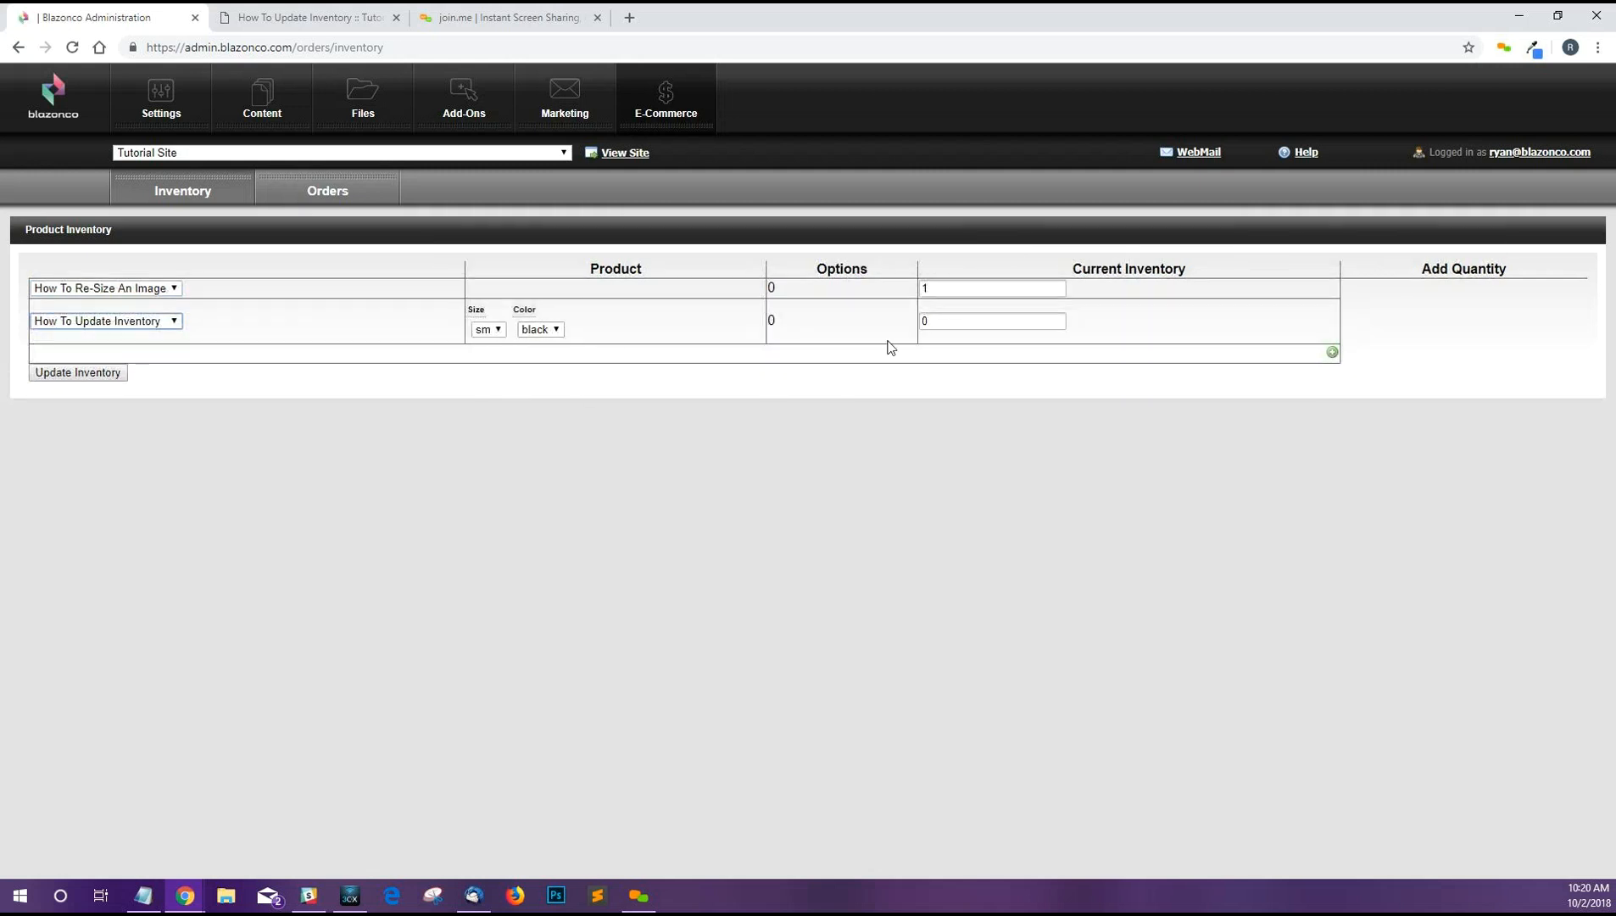
{"action": "left_click_drag", "start_coordinate": [935, 325], "coordinate": [924, 319]}
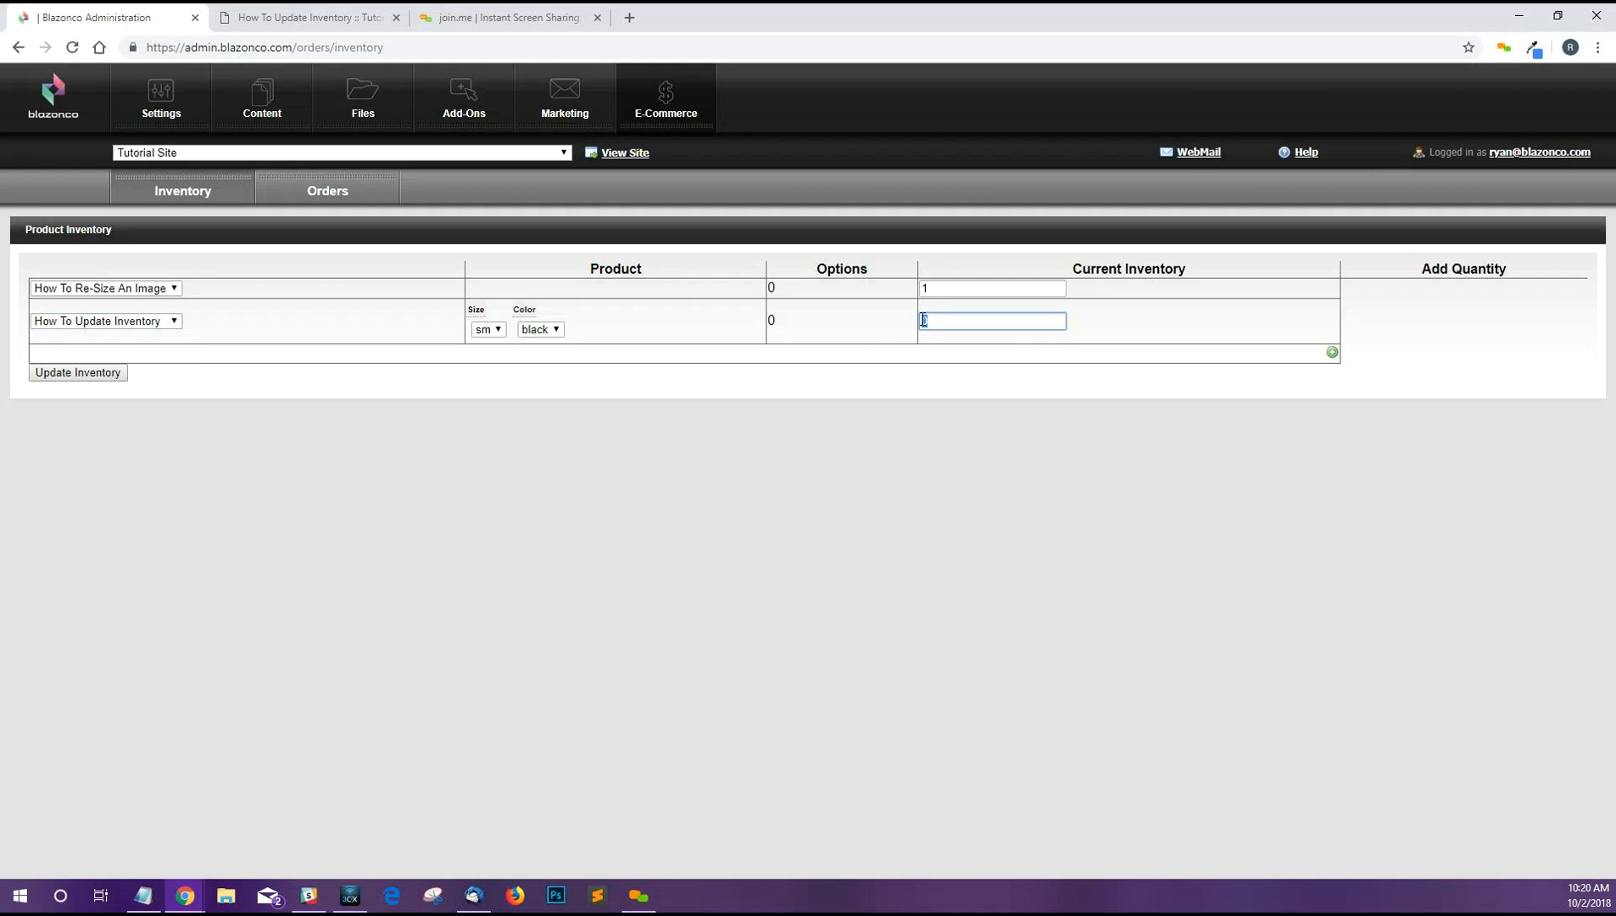
Step: Add another How To Update Inventory entry in size m, color black, with a quantity of 2
{"action": "left_click", "coordinate": [1331, 352]}
{"action": "left_click", "coordinate": [132, 354]}
{"action": "left_click", "coordinate": [118, 402]}
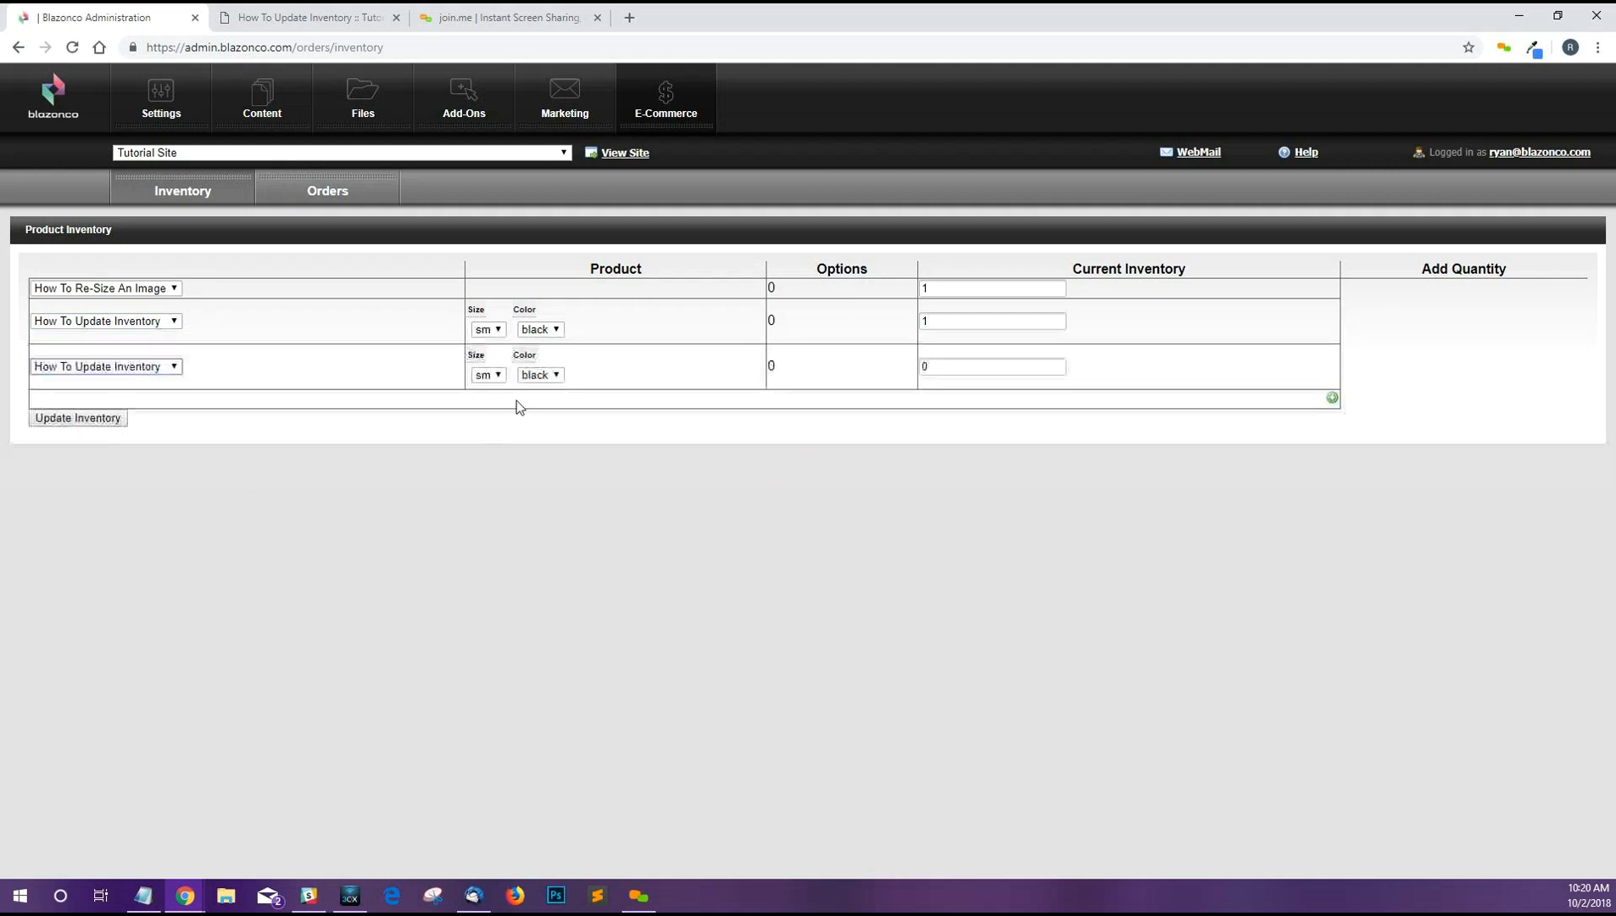
{"action": "left_click", "coordinate": [488, 375]}
{"action": "left_click", "coordinate": [487, 404]}
{"action": "key", "text": "Tab"}
{"action": "key", "text": "Tab"}
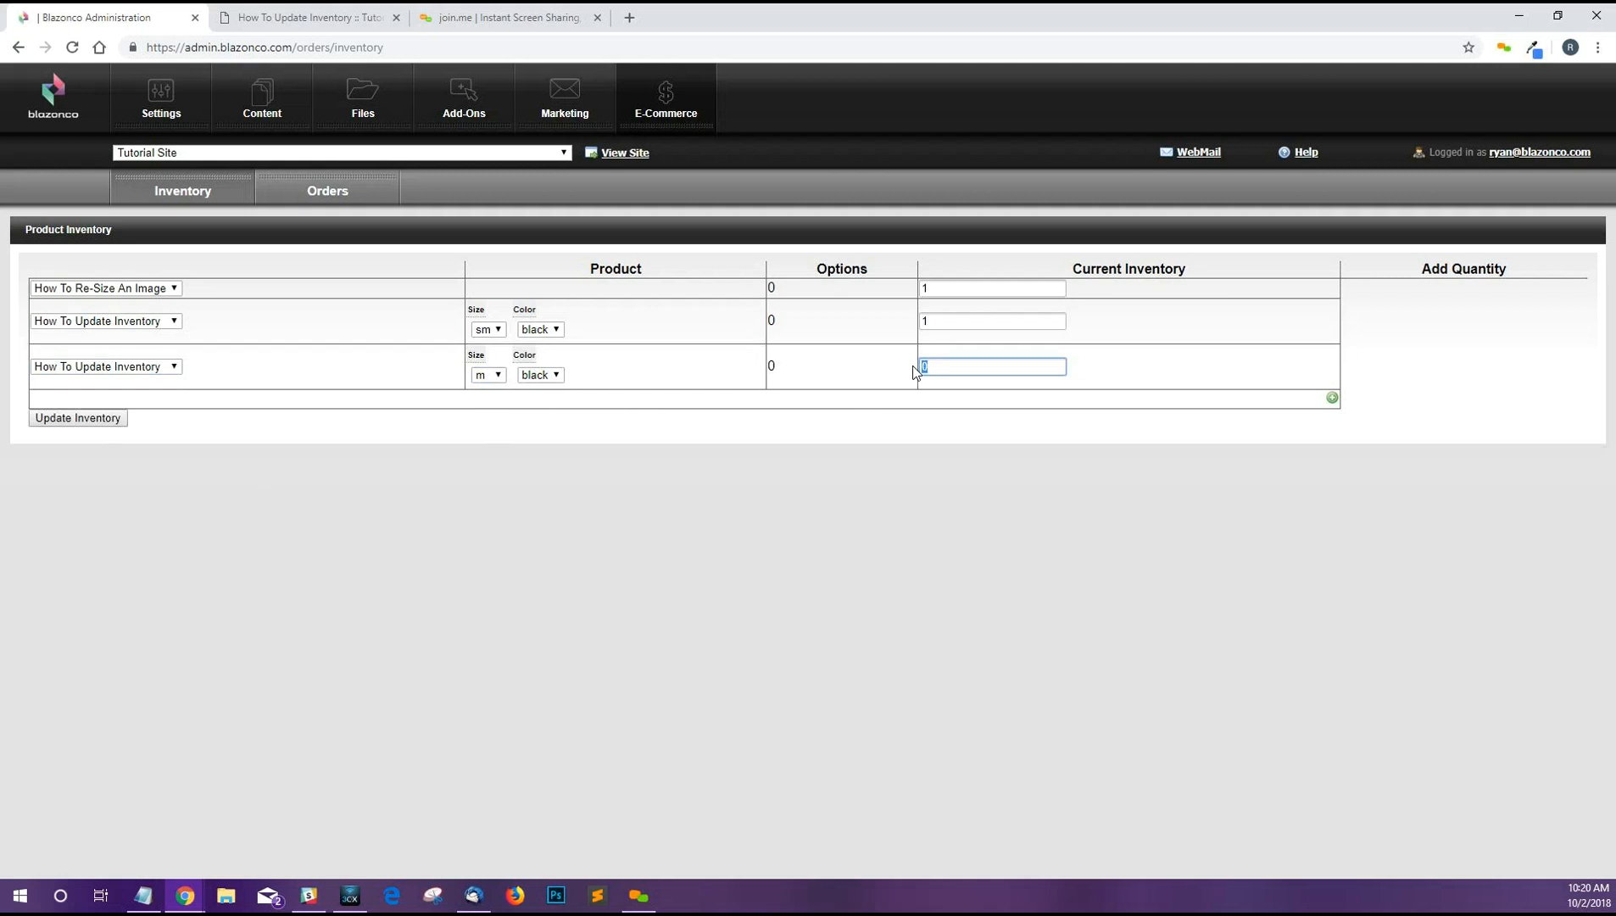
{"action": "type", "text": "2"}
{"action": "key", "text": "Tab"}
Step: Add a How To Update Inventory entry in size l, color black, with a quantity of 1, and save the inventory
{"action": "left_click", "coordinate": [1332, 398]}
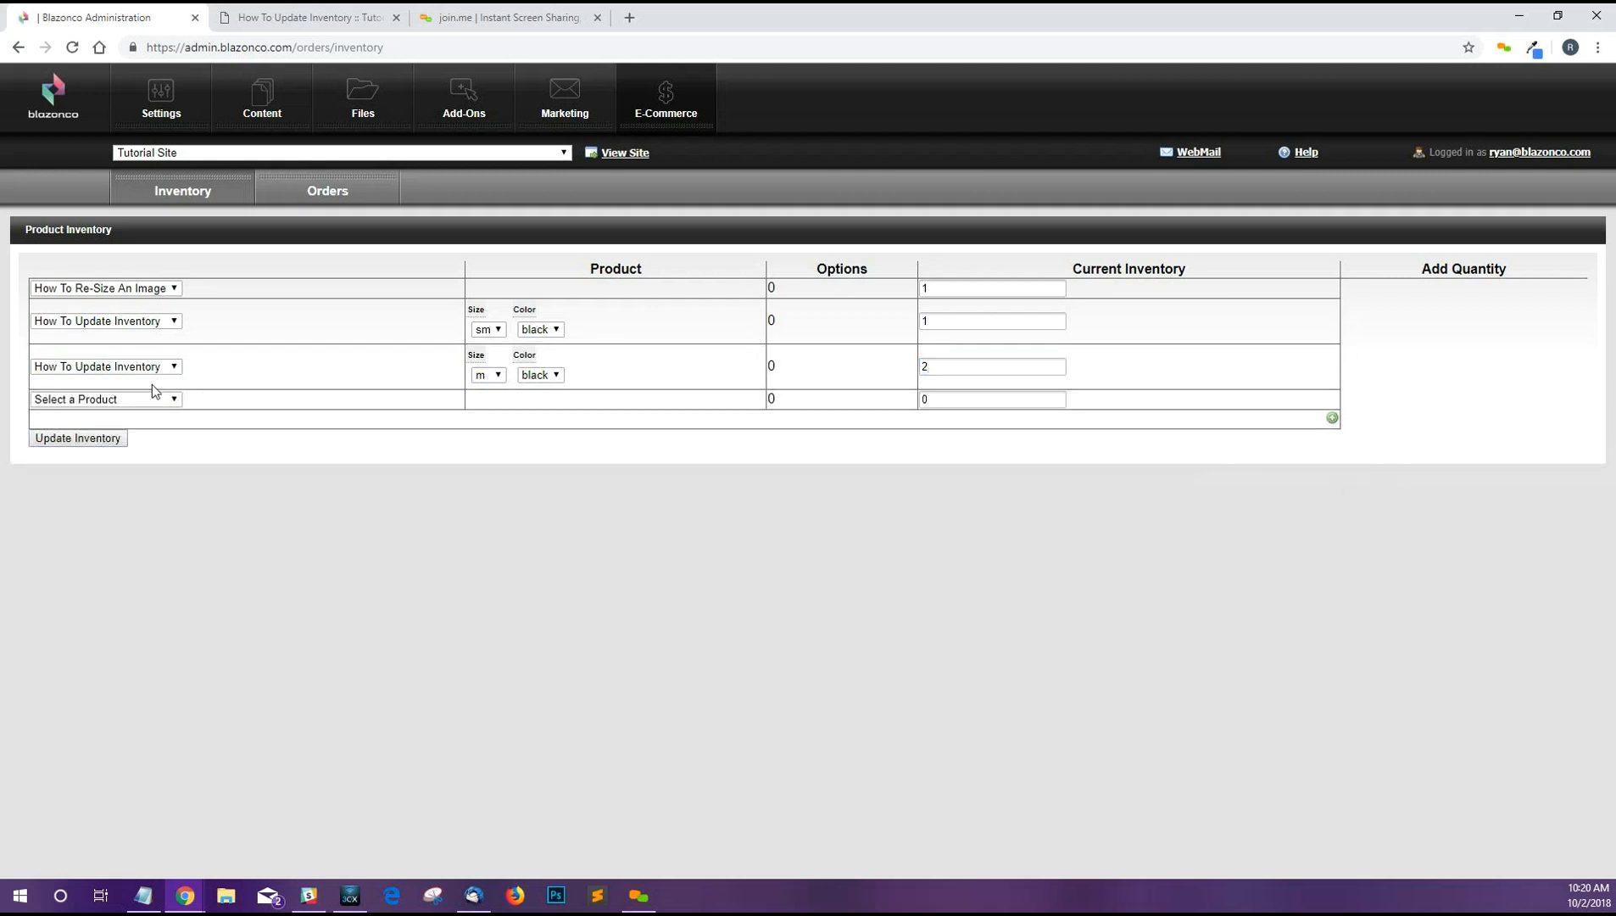
{"action": "left_click", "coordinate": [142, 400]}
{"action": "left_click", "coordinate": [127, 443]}
{"action": "left_click", "coordinate": [498, 421]}
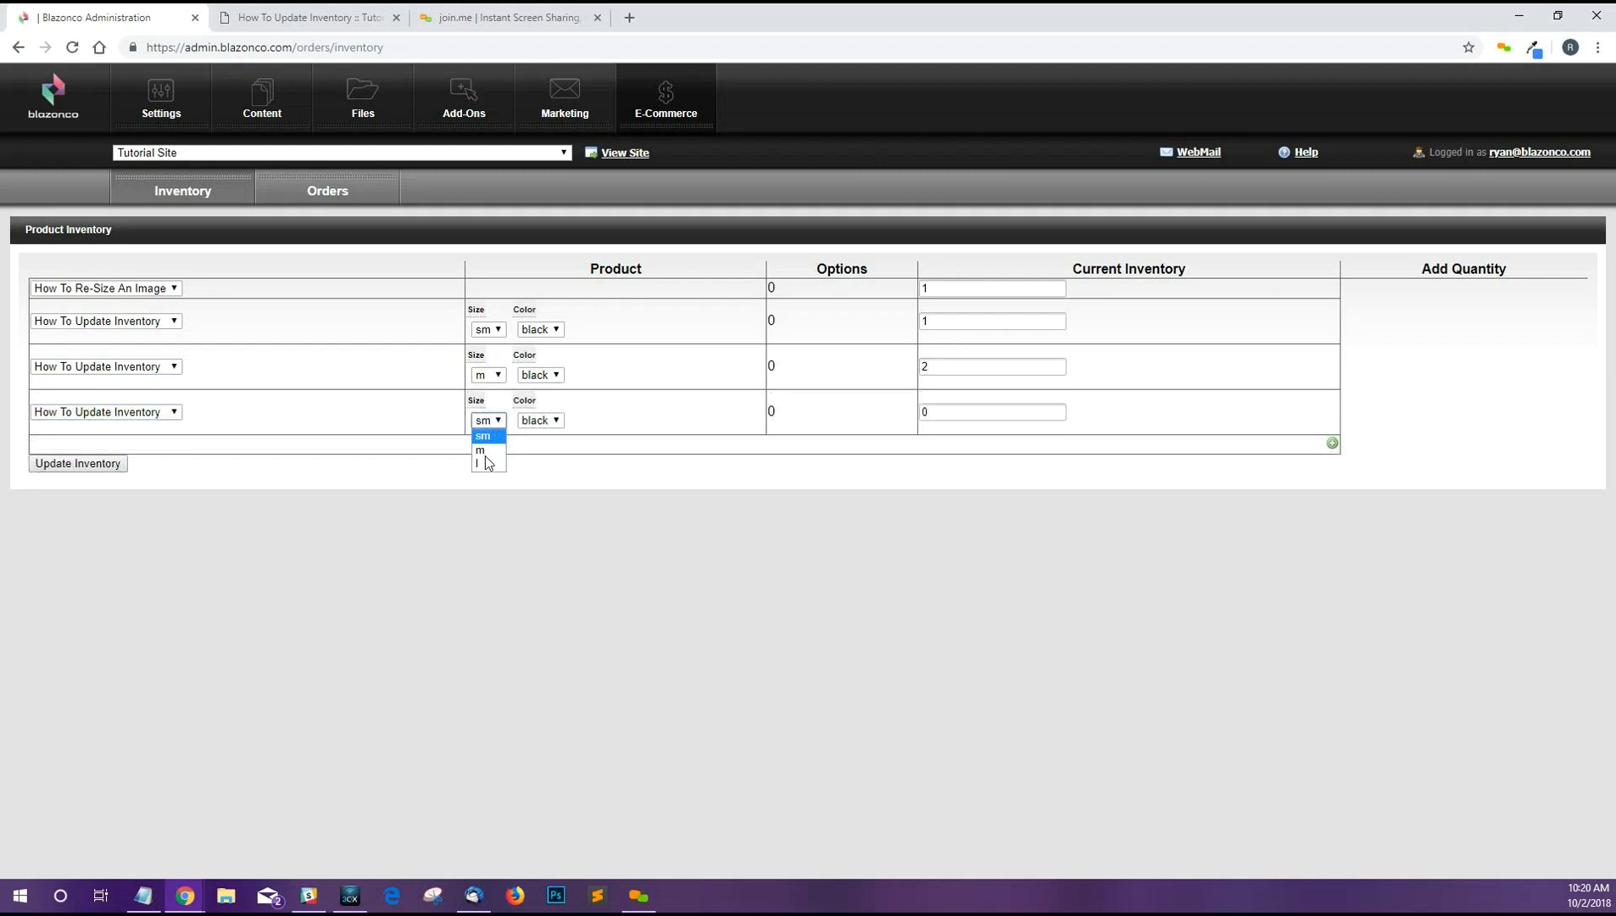
{"action": "double_click", "coordinate": [925, 410]}
{"action": "key", "text": "Tab"}
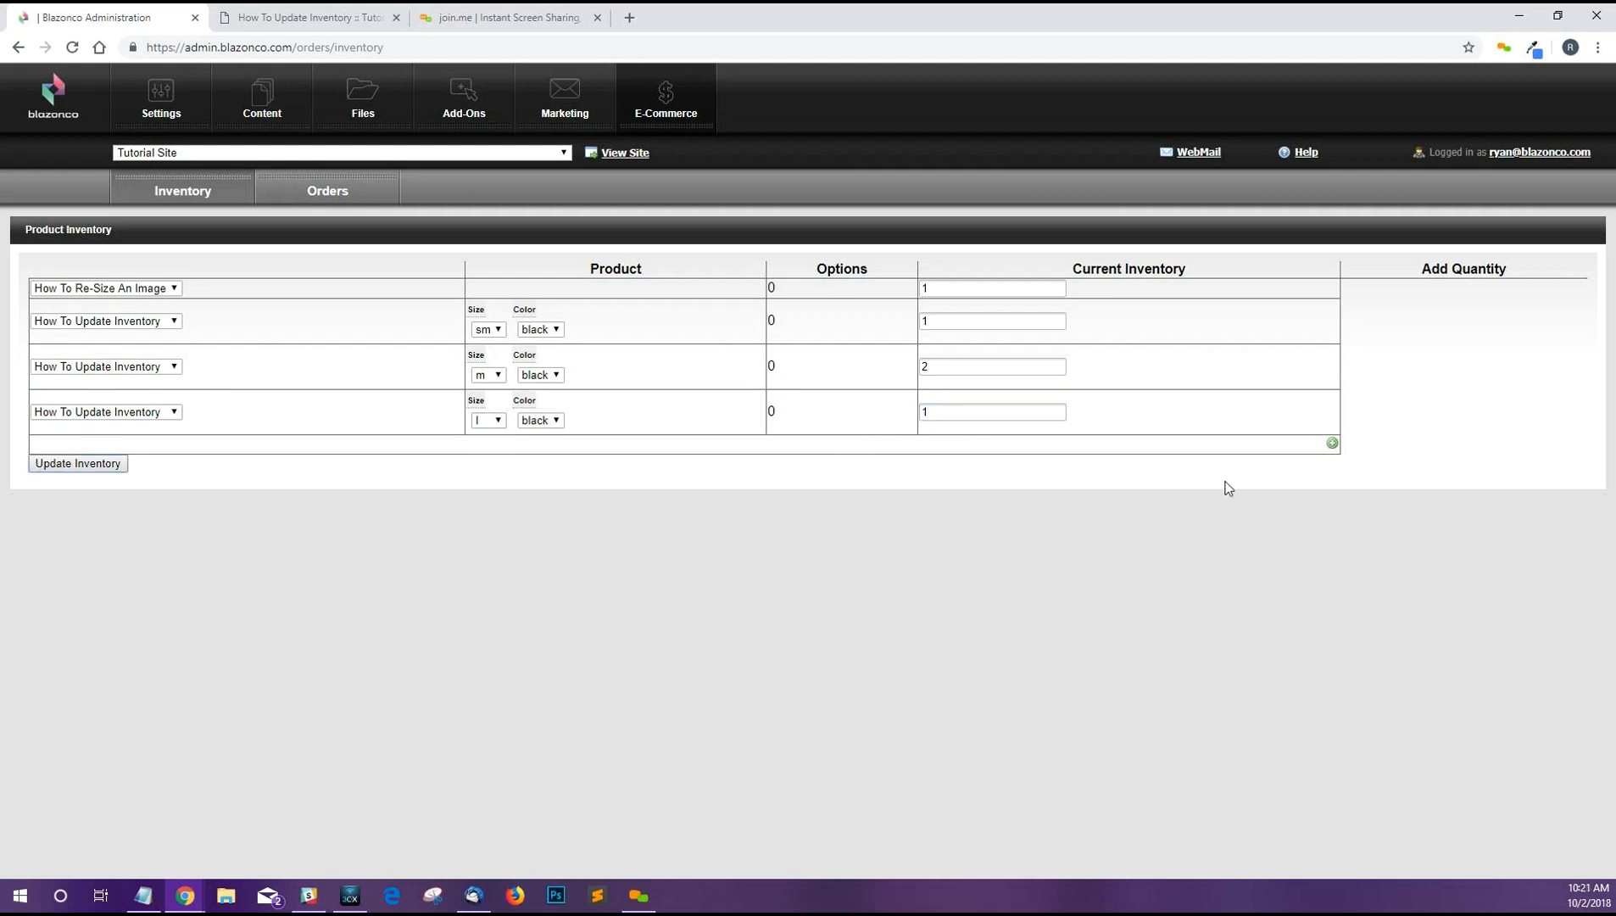
{"action": "left_click", "coordinate": [112, 466]}
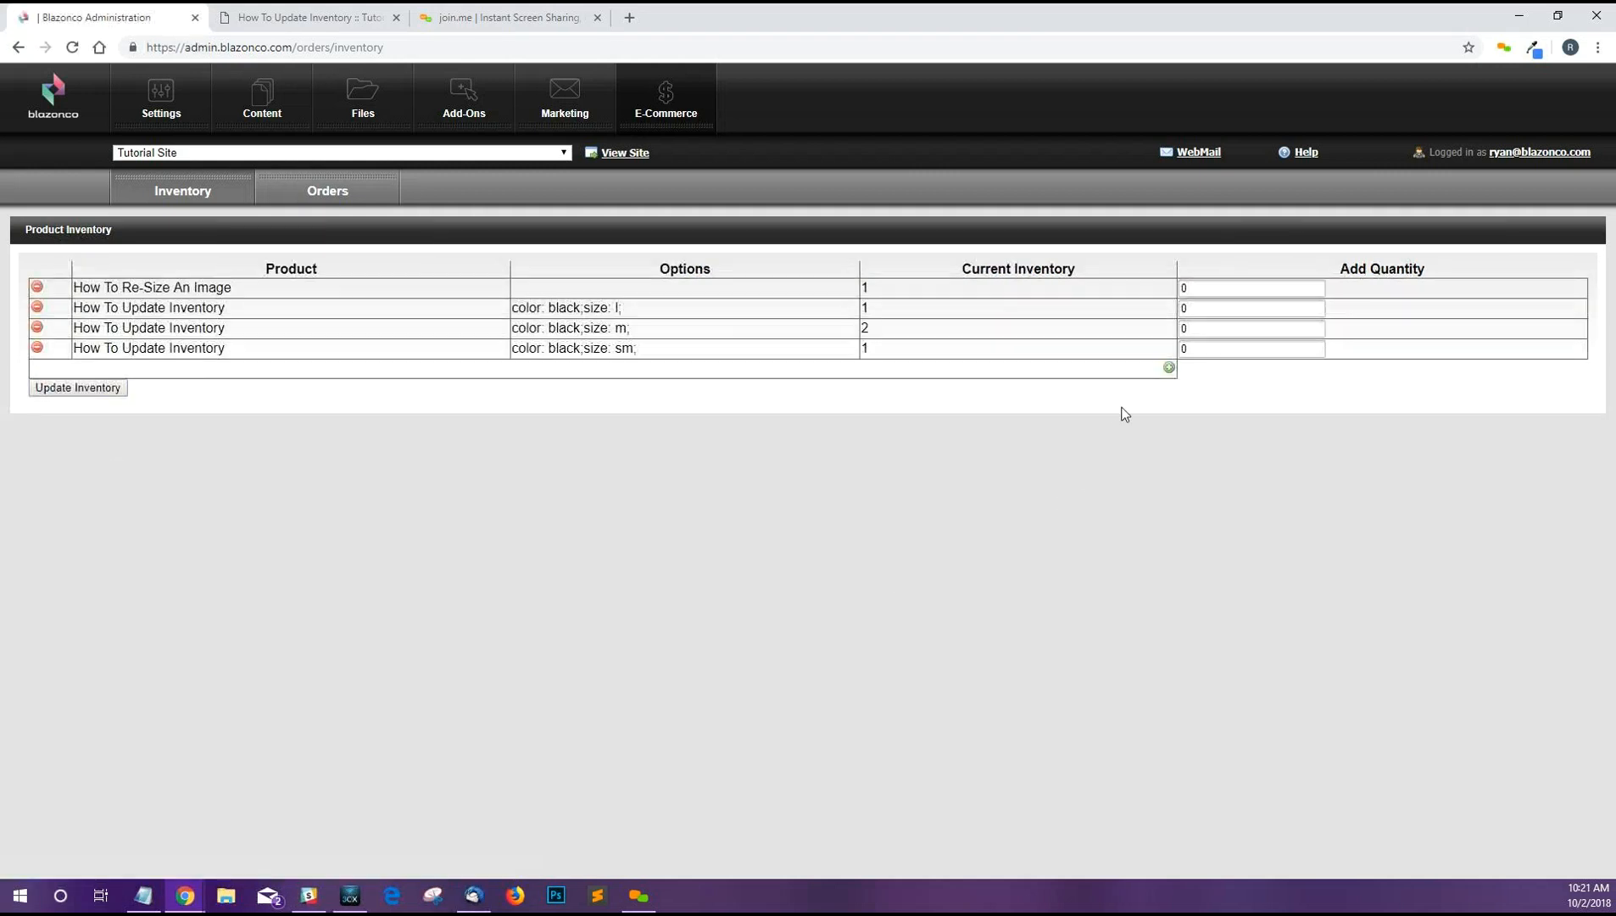
Step: Add a How To Update Inventory entry in size sm, color white, with a quantity of 1
{"action": "left_click", "coordinate": [1169, 368]}
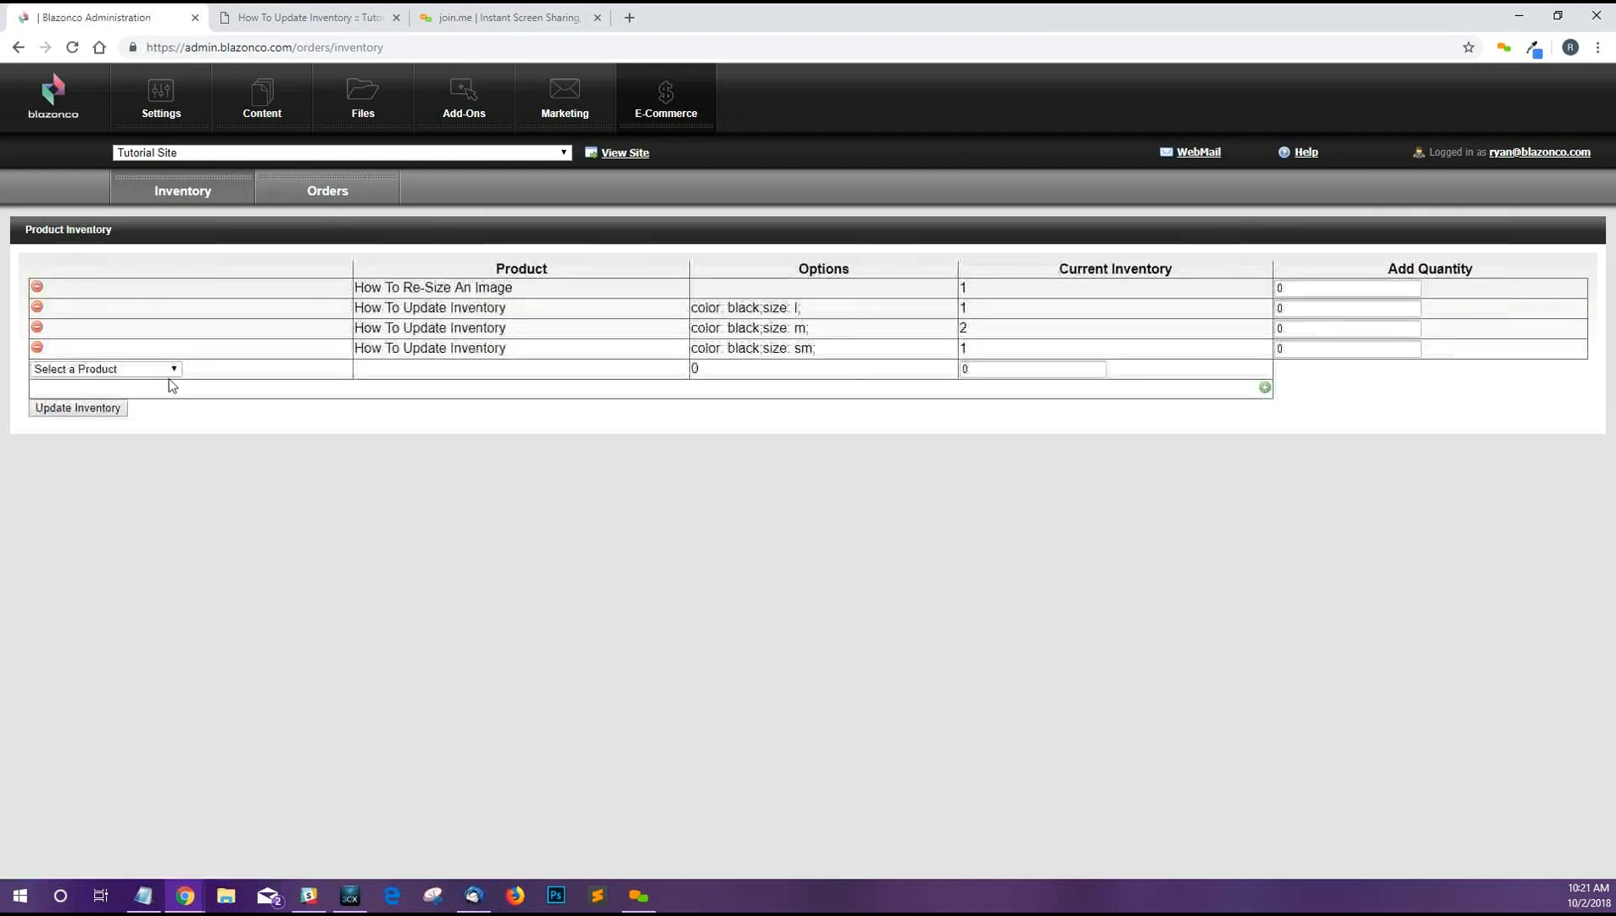
{"action": "left_click", "coordinate": [155, 370]}
{"action": "left_click", "coordinate": [146, 410]}
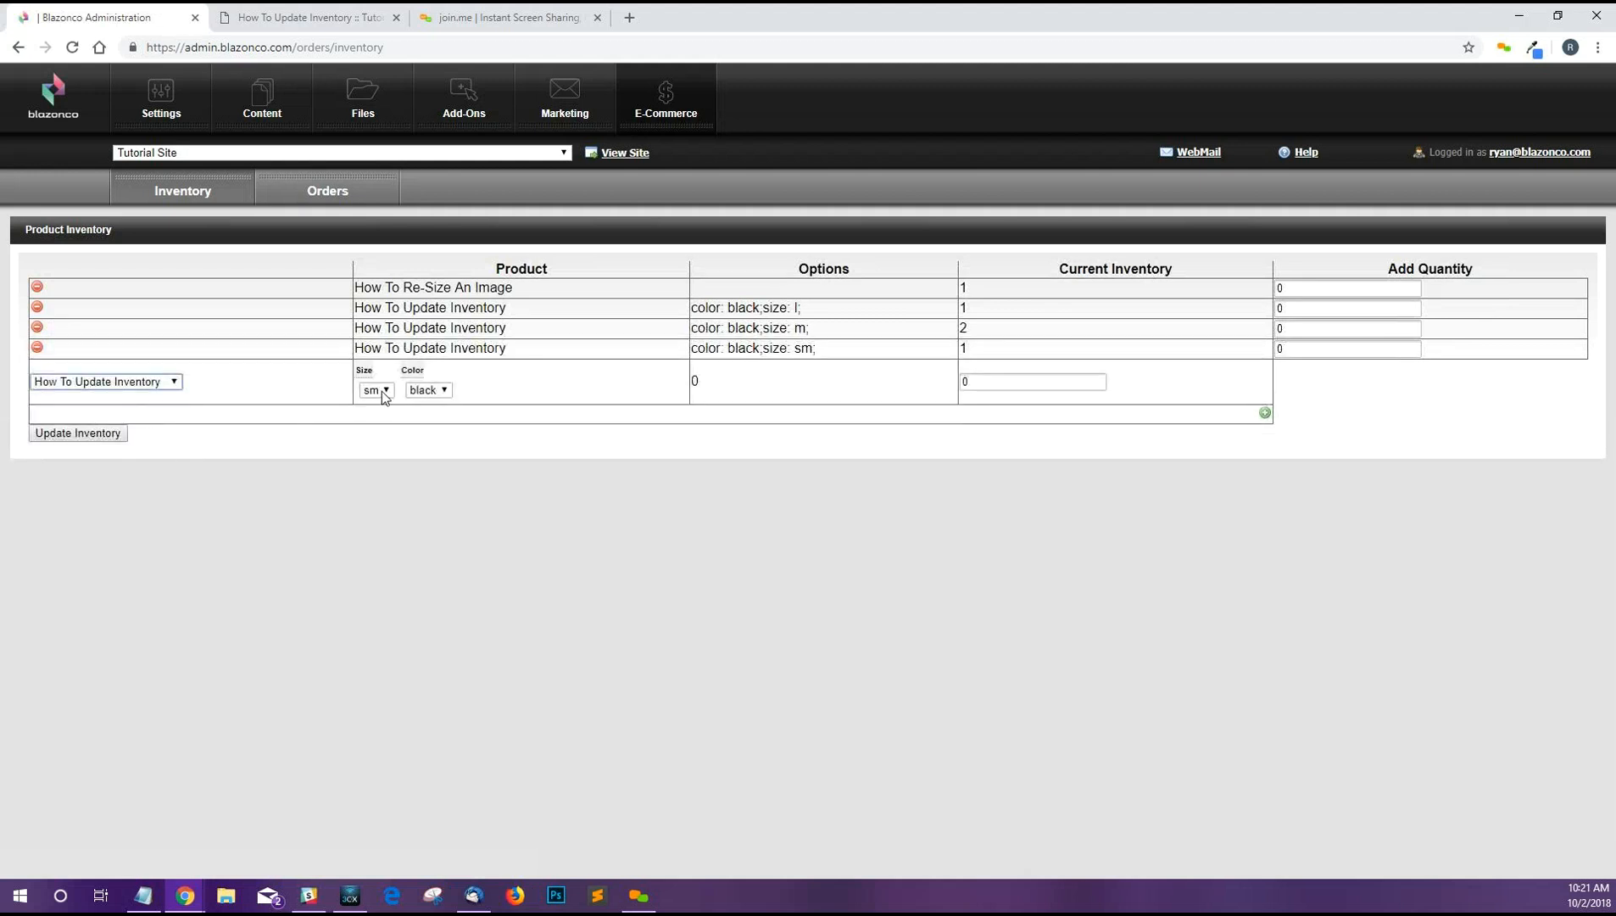
{"action": "left_click", "coordinate": [446, 392]}
{"action": "left_click", "coordinate": [434, 429]}
{"action": "left_click", "coordinate": [964, 381]}
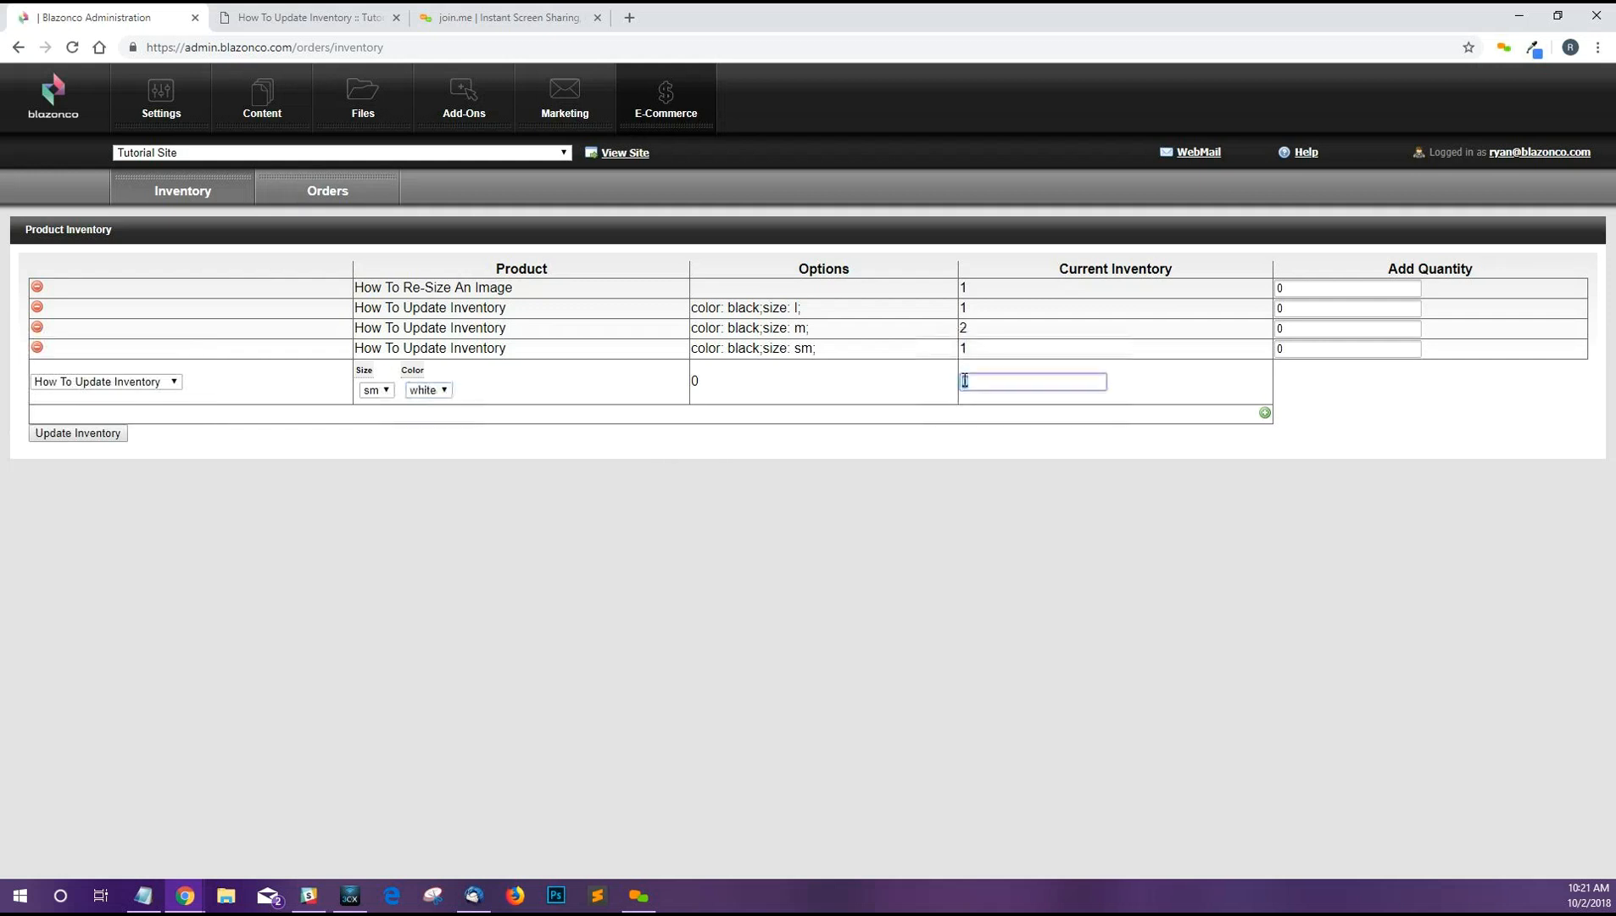
{"action": "key", "text": "Tab"}
Step: Add a How To Update Inventory entry in size m, color white, with a quantity of 1
{"action": "left_click", "coordinate": [1265, 413]}
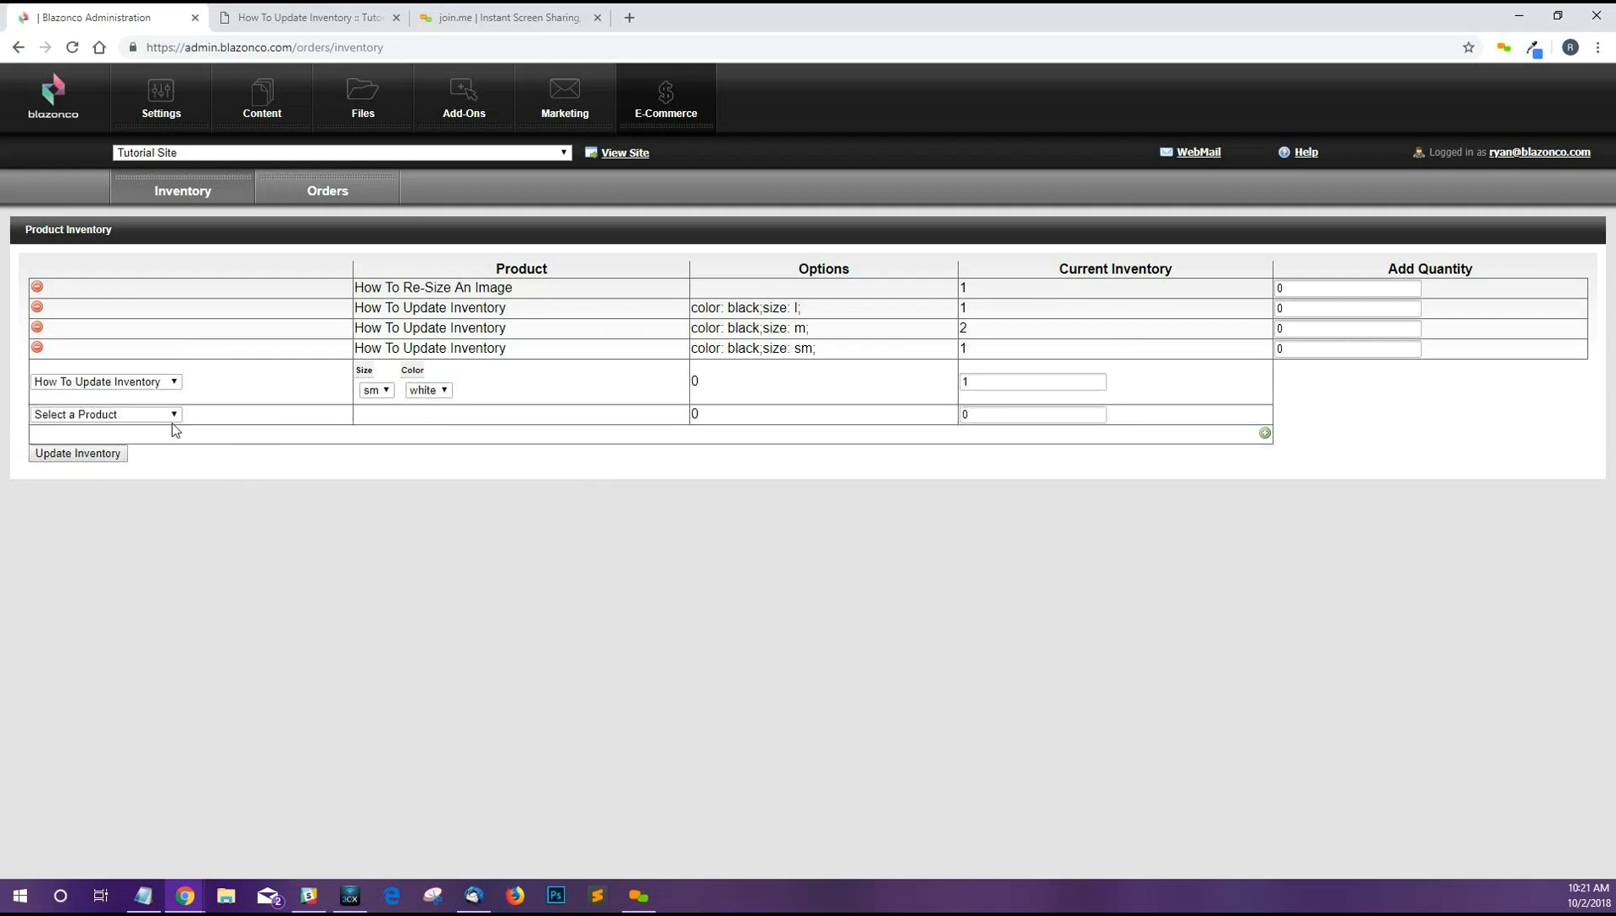
{"action": "left_click", "coordinate": [174, 414]}
{"action": "left_click", "coordinate": [153, 457]}
{"action": "left_click", "coordinate": [376, 435]}
{"action": "left_click", "coordinate": [443, 437]}
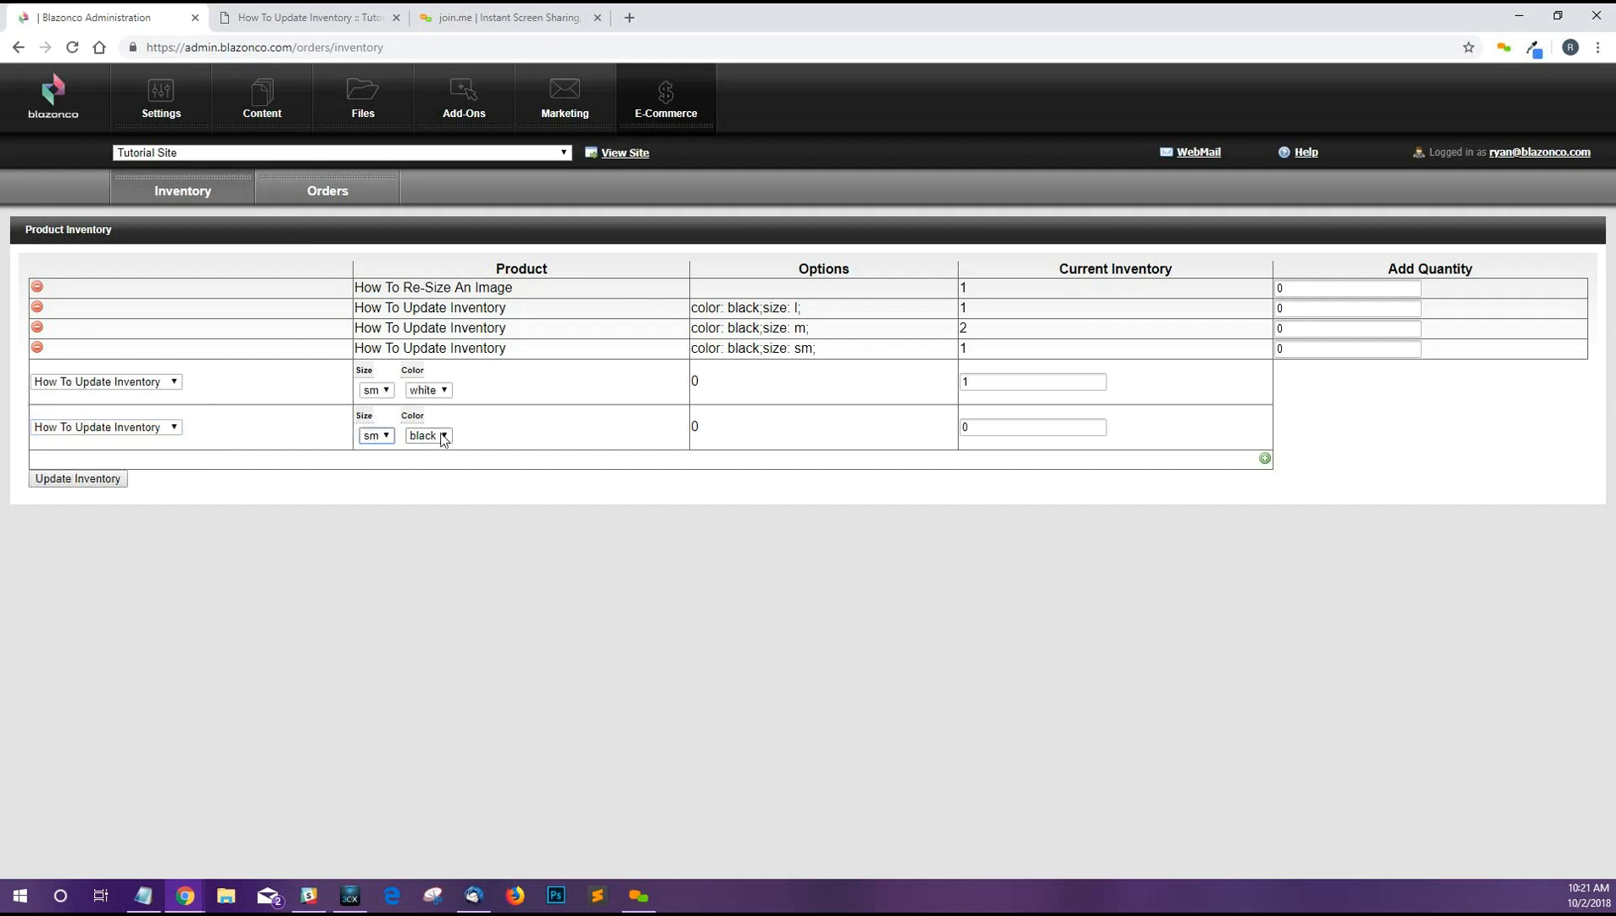
{"action": "left_click", "coordinate": [441, 439]}
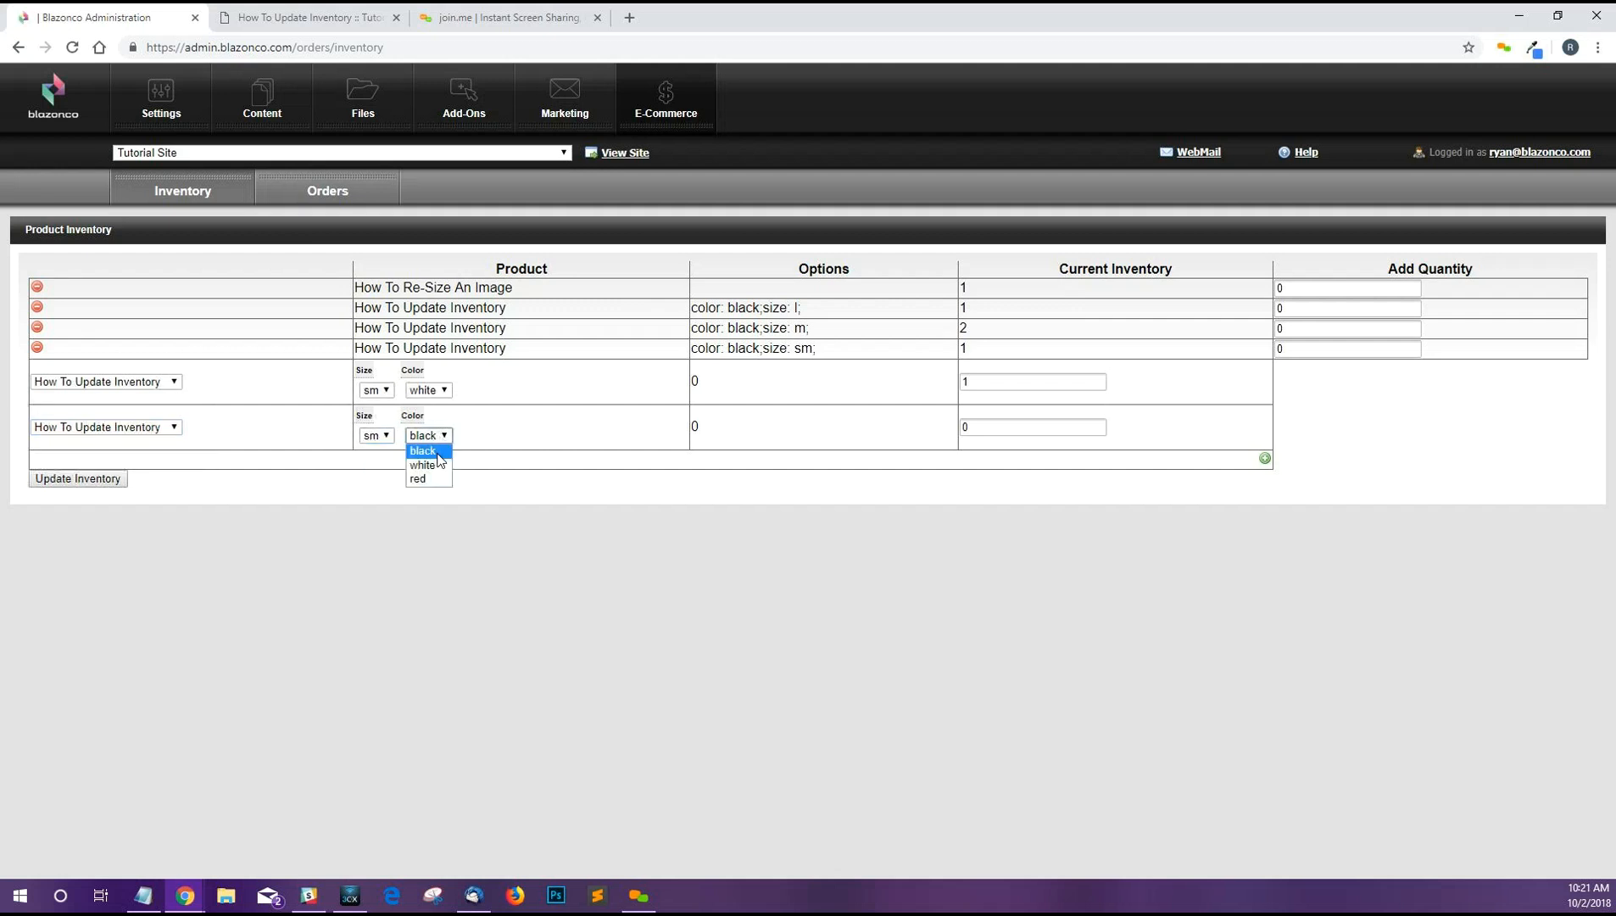
{"action": "left_click", "coordinate": [436, 466]}
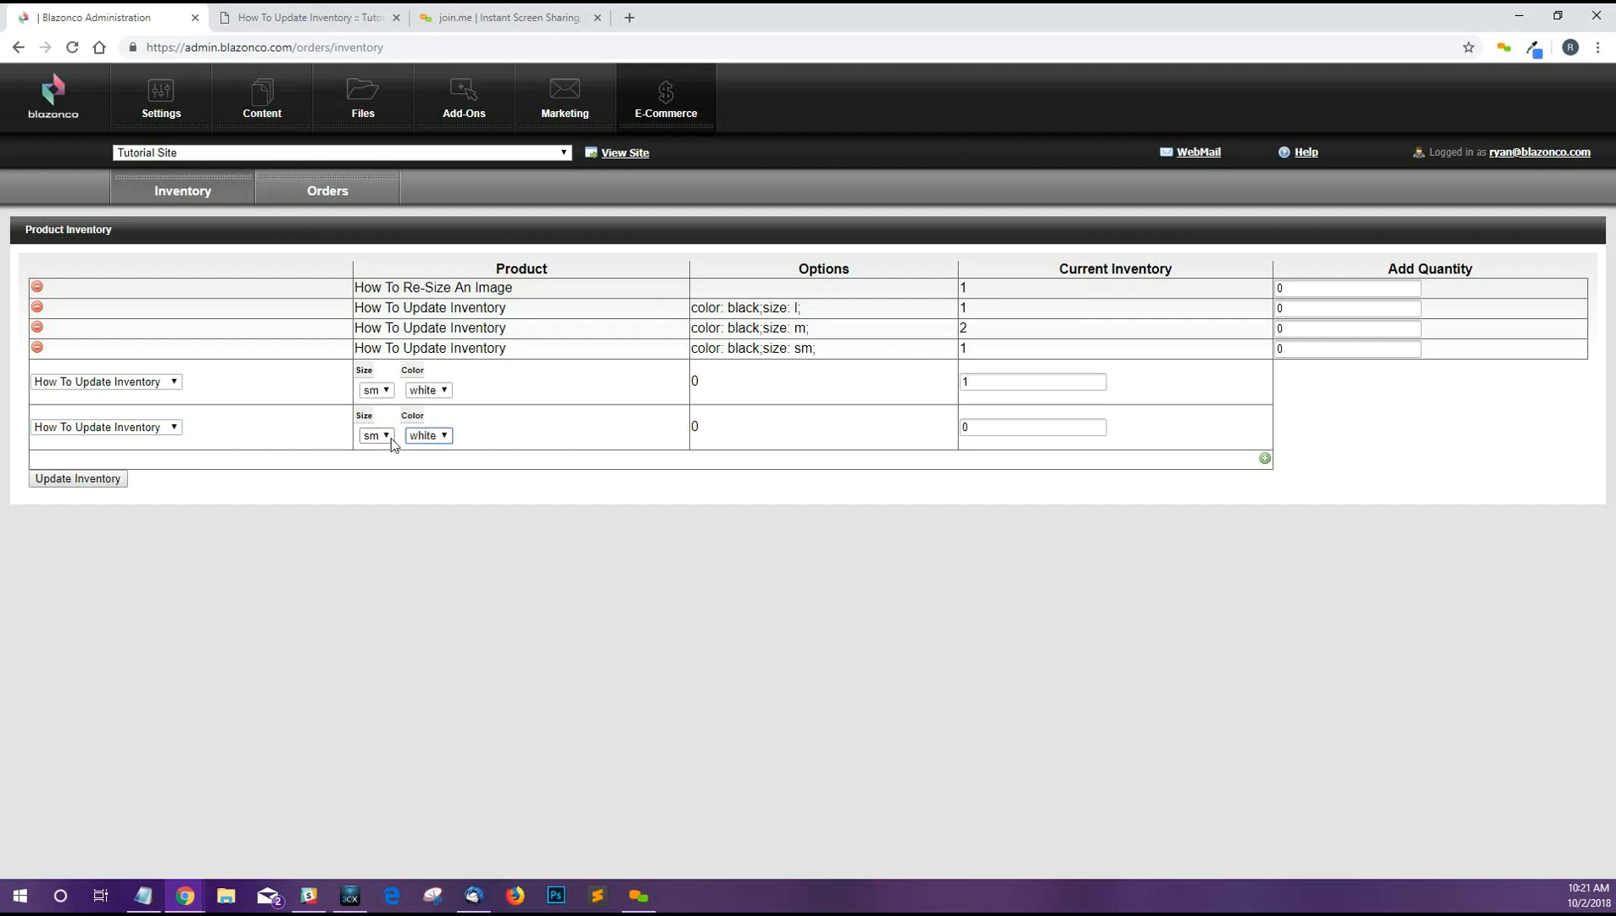
{"action": "left_click", "coordinate": [377, 436]}
{"action": "left_click", "coordinate": [382, 462]}
{"action": "left_click", "coordinate": [998, 430]}
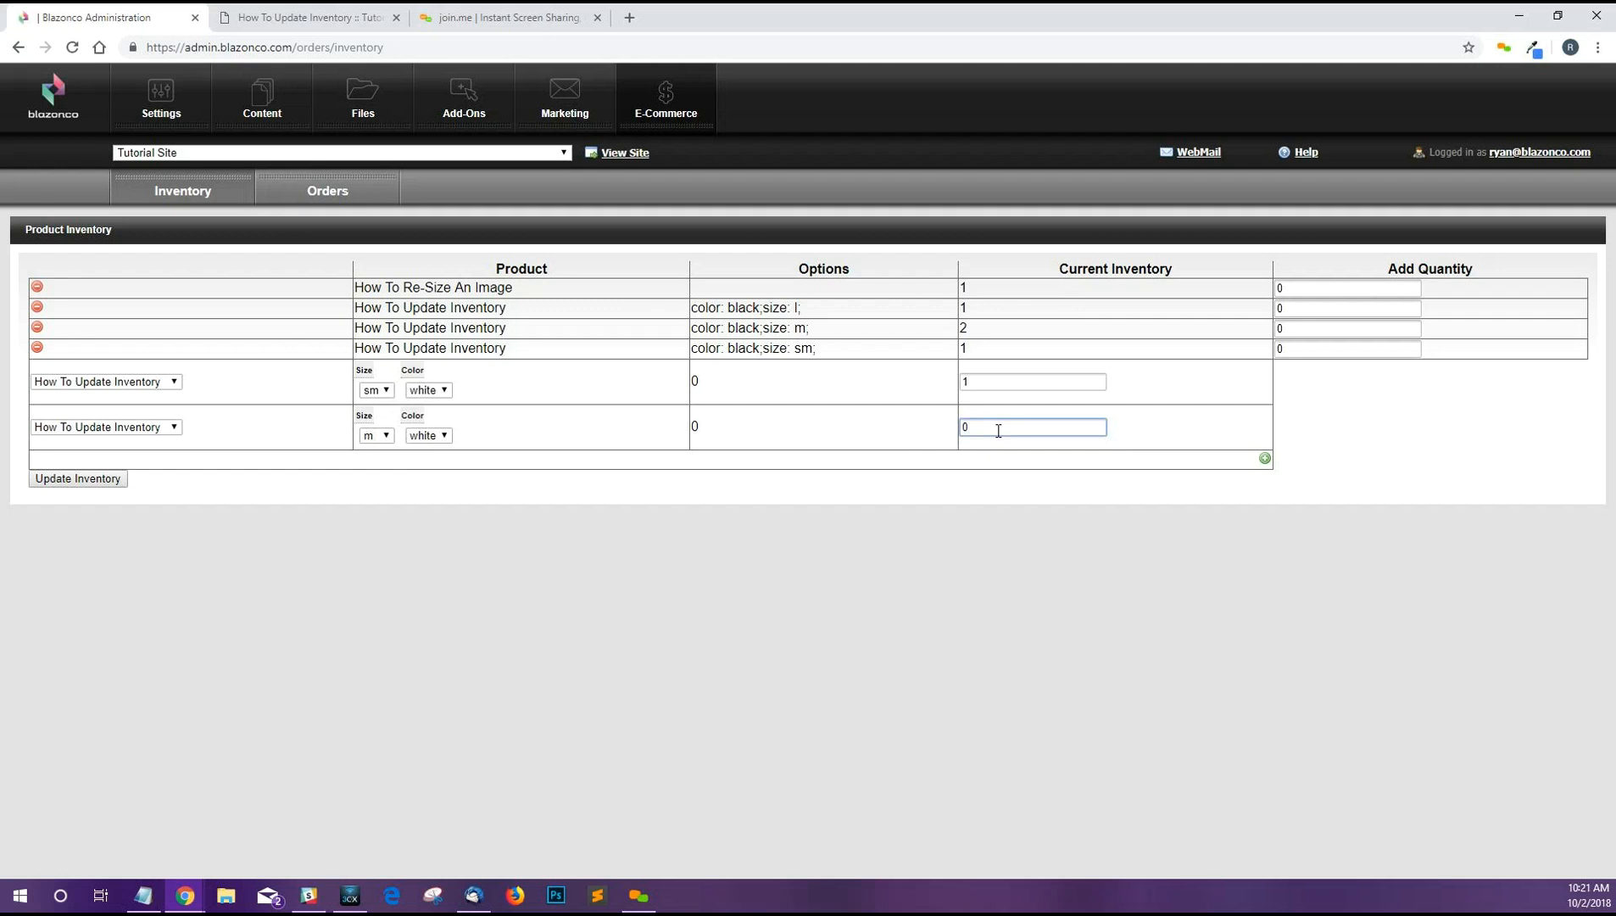
{"action": "key", "text": "Tab"}
Step: Add a How To Update Inventory entry in size l, color white, with a quantity of 2, and save the inventory
{"action": "left_click", "coordinate": [1265, 459]}
{"action": "left_click", "coordinate": [134, 460]}
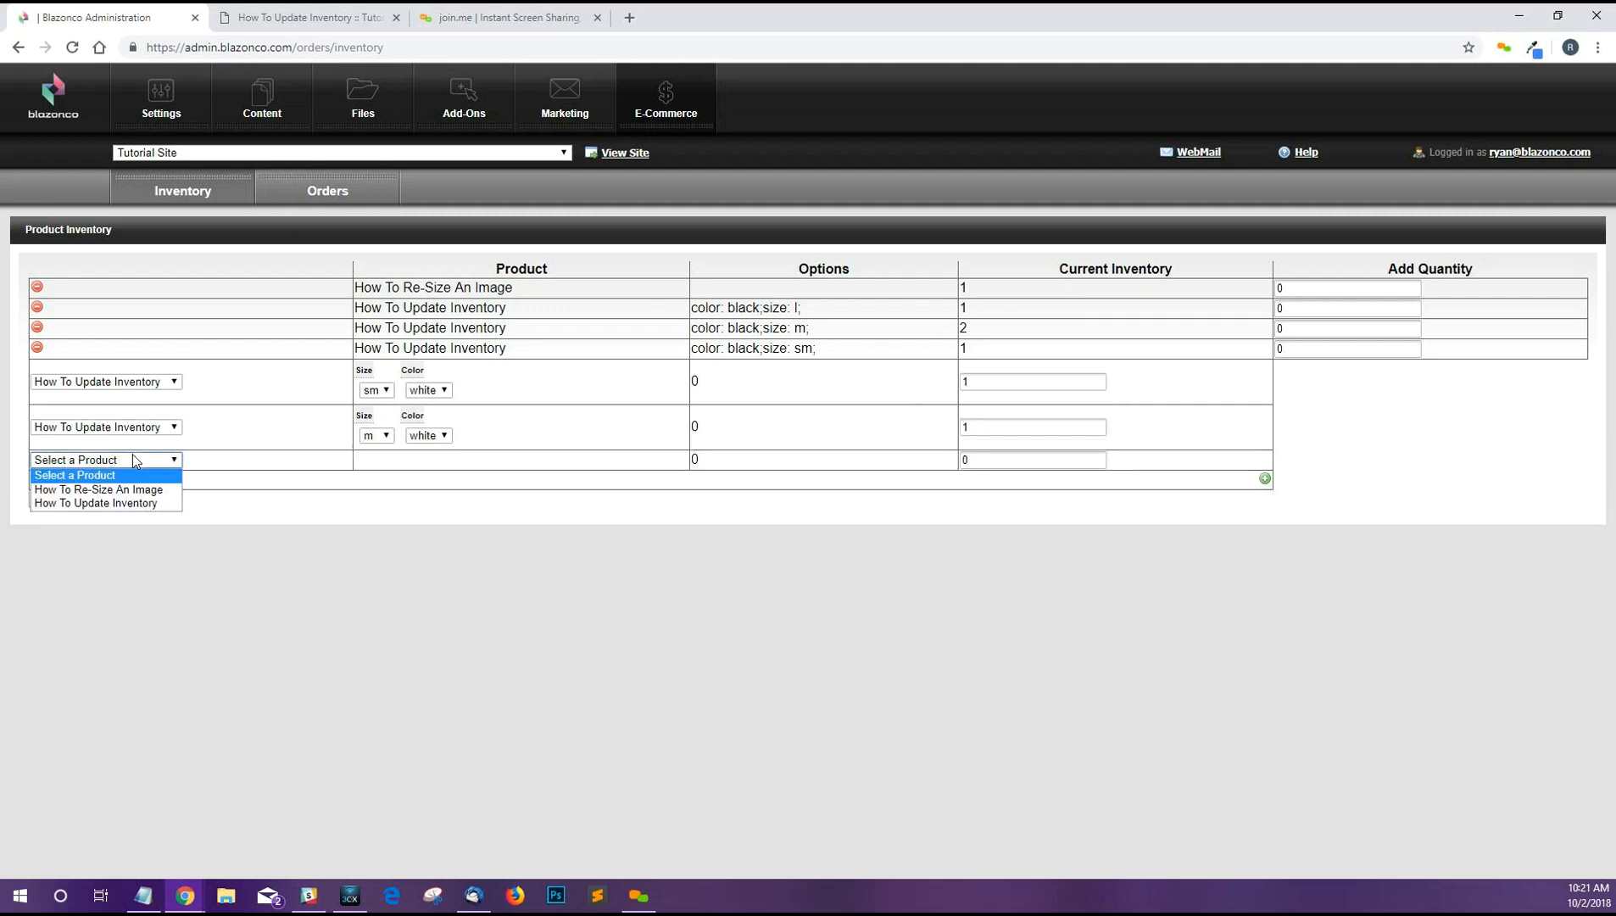
{"action": "left_click", "coordinate": [115, 503]}
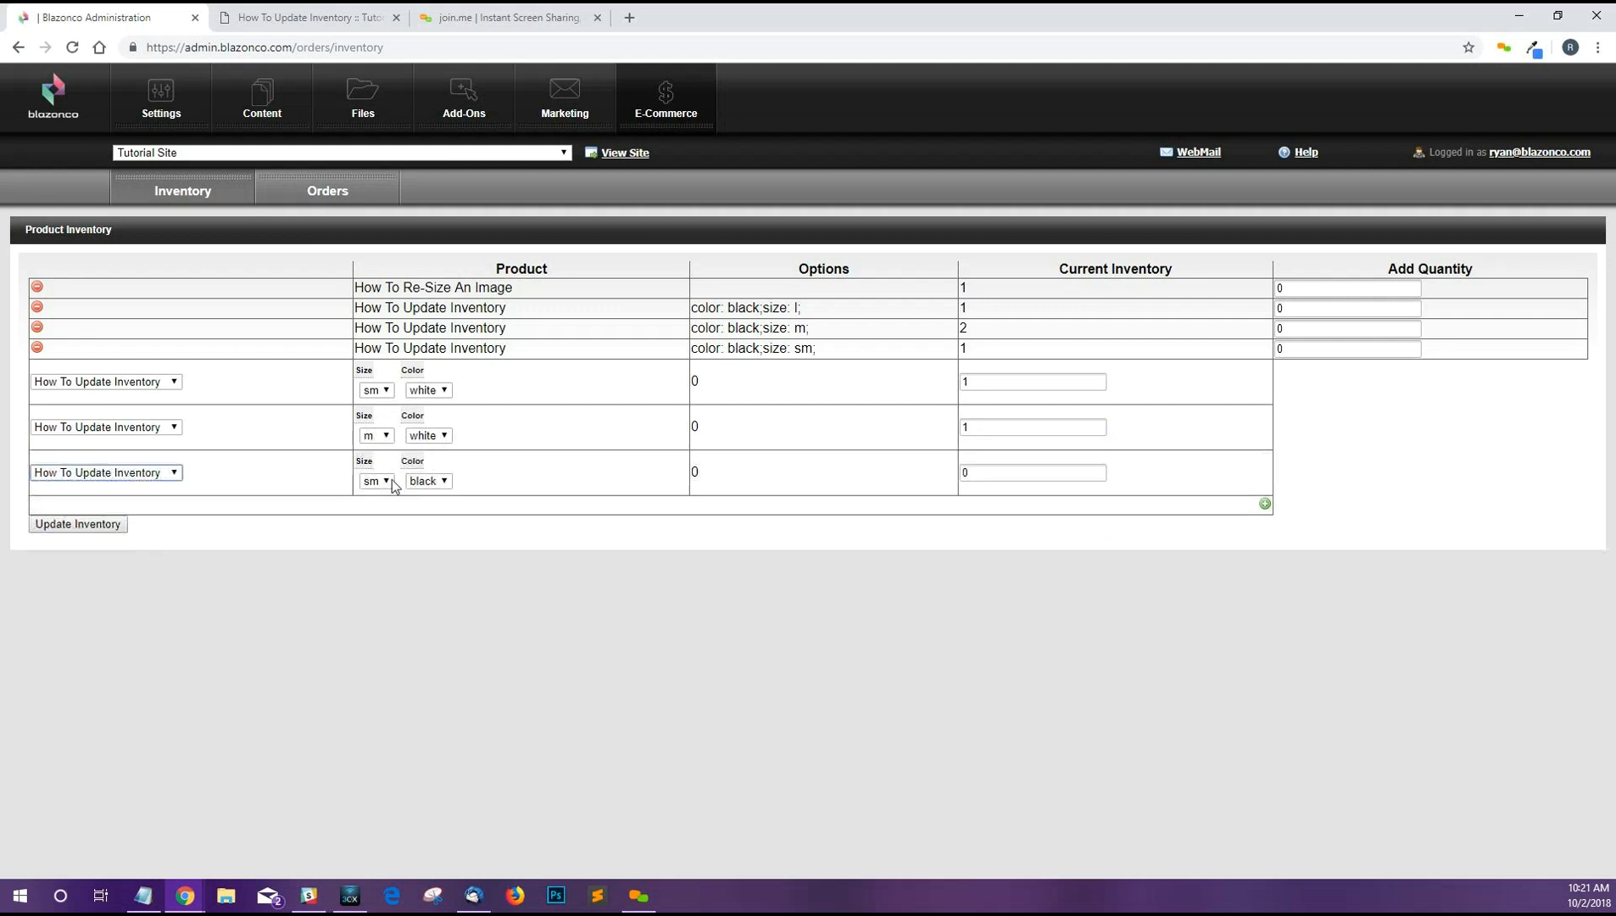
{"action": "left_click", "coordinate": [386, 480]}
{"action": "left_click", "coordinate": [376, 528]}
{"action": "left_click", "coordinate": [416, 484]}
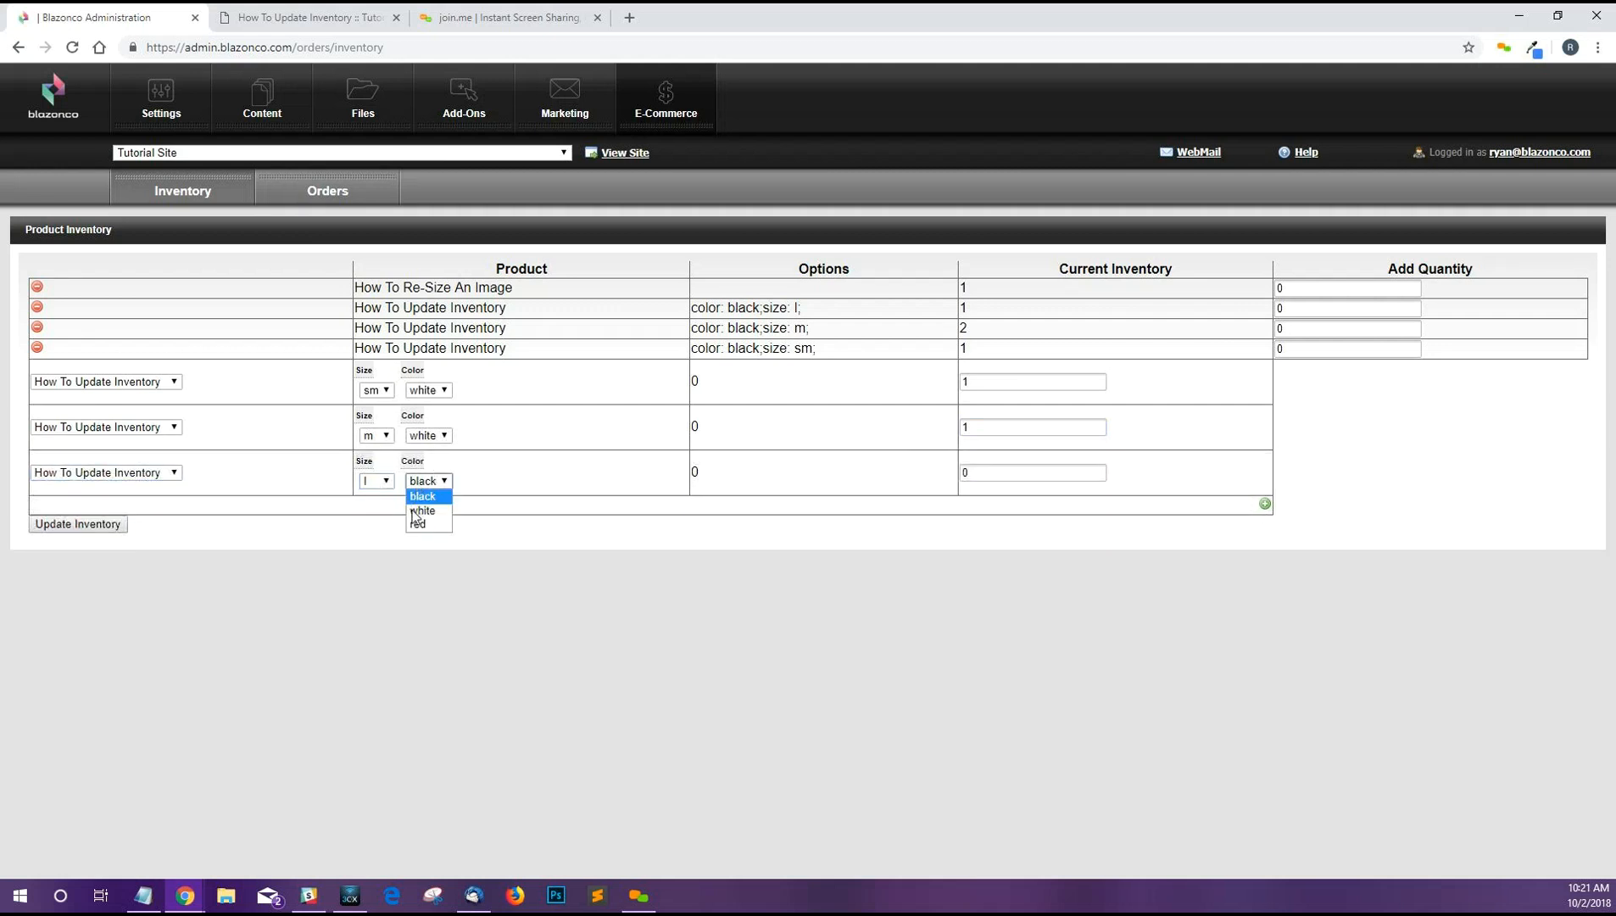
{"action": "left_click", "coordinate": [419, 508]}
{"action": "key", "text": "Tab"}
{"action": "type", "text": "2"}
{"action": "key", "text": "Tab"}
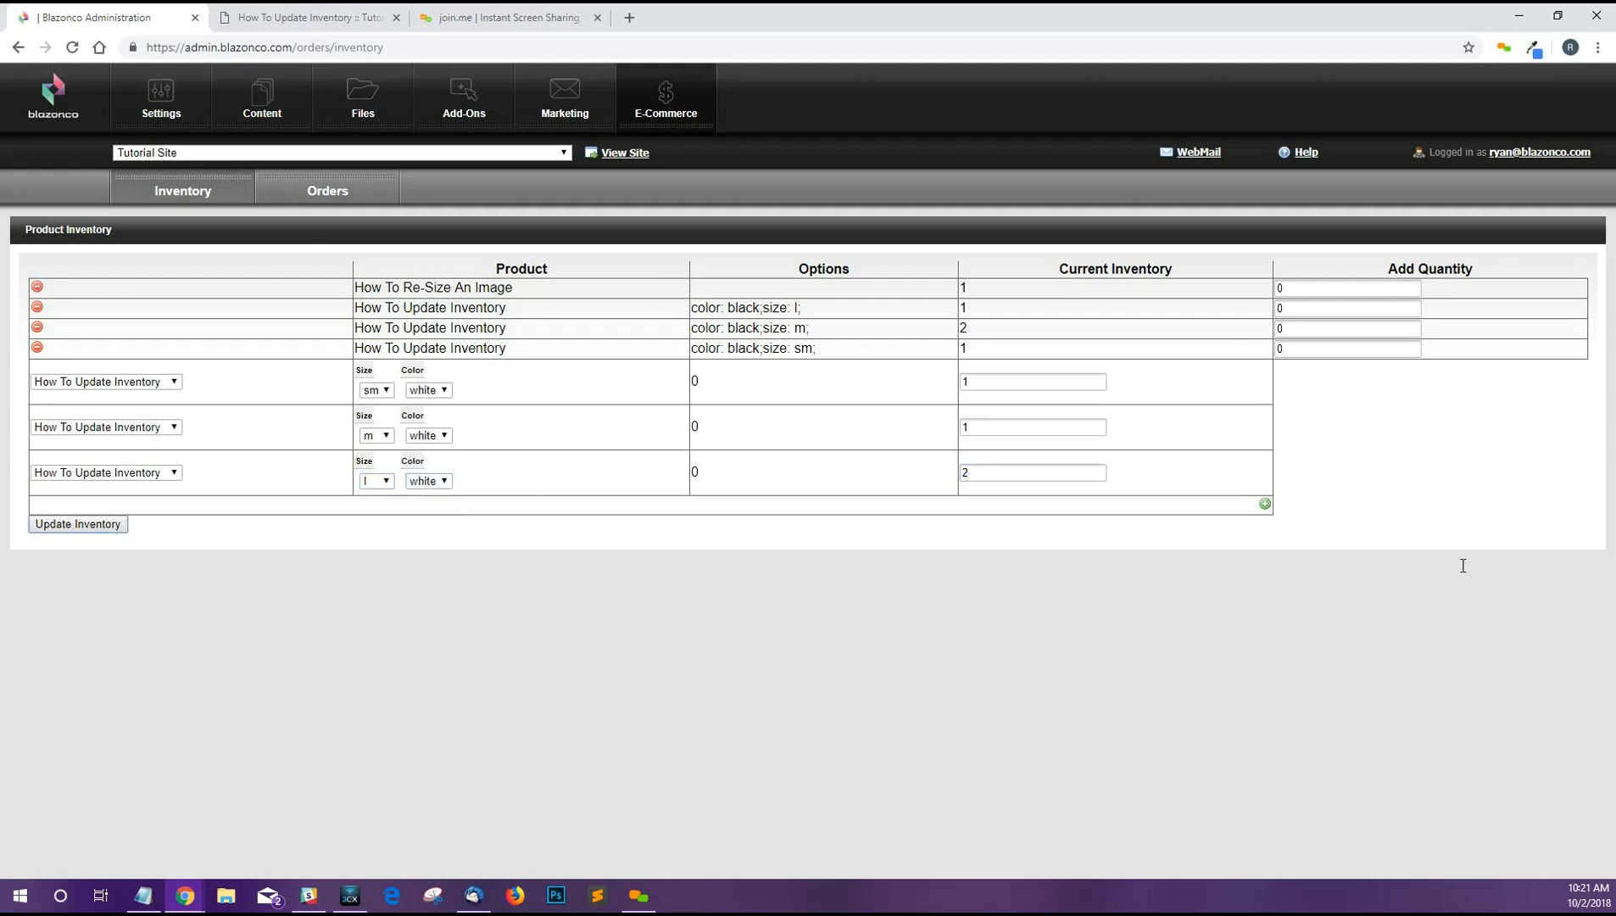
{"action": "left_click", "coordinate": [116, 525]}
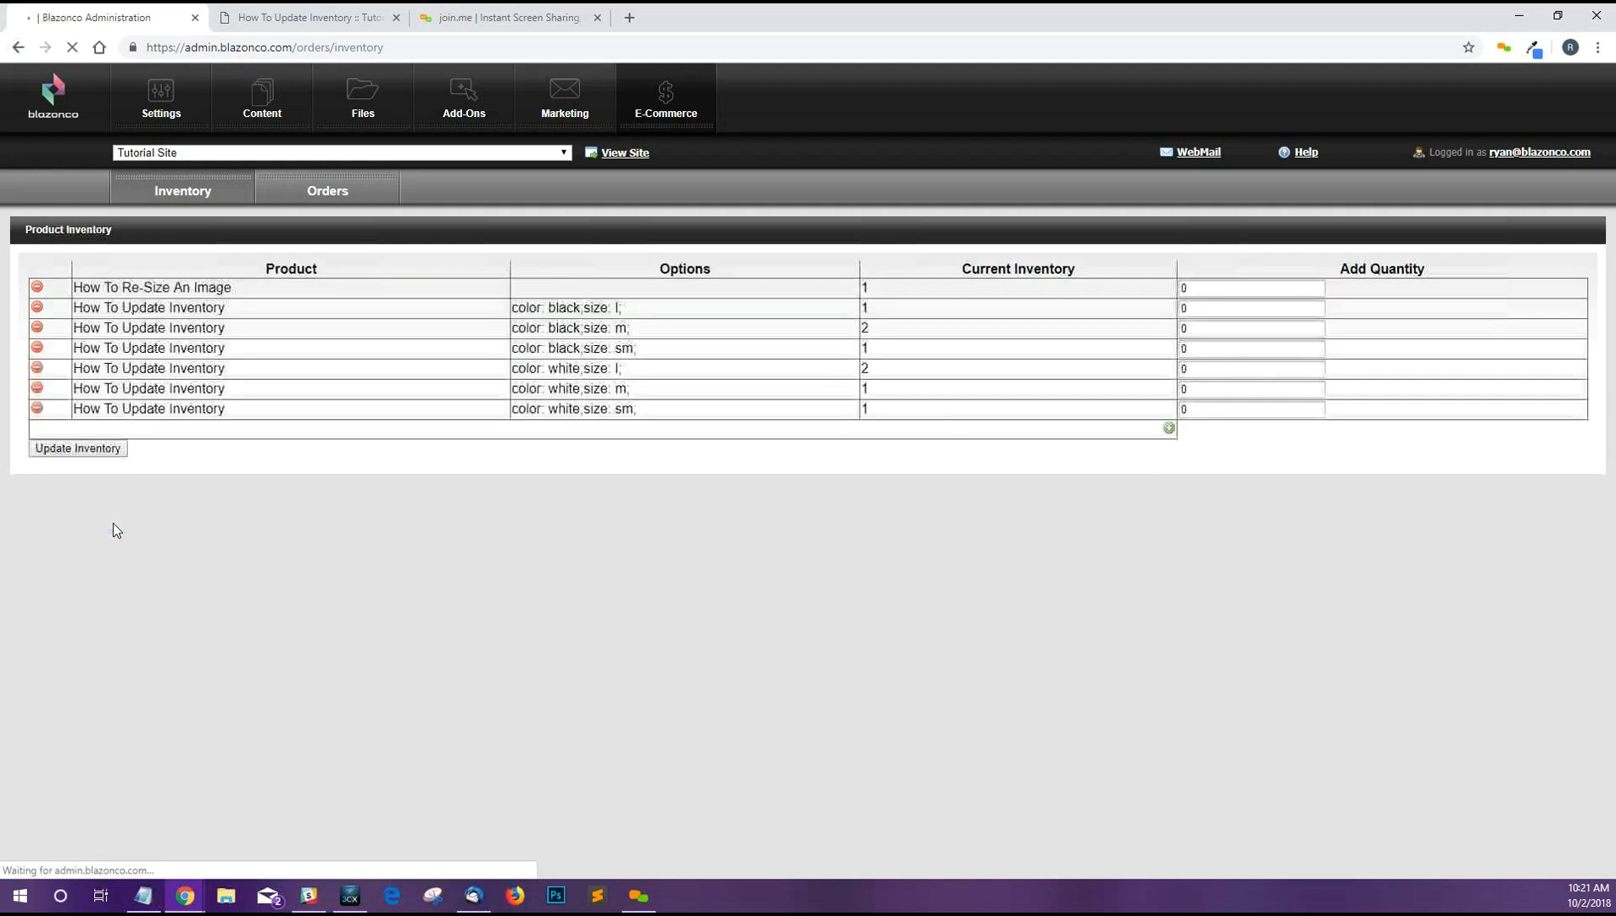
Step: Add a How To Update Inventory entry in size sm, color red, with a quantity of 0
{"action": "left_click", "coordinate": [1169, 428]}
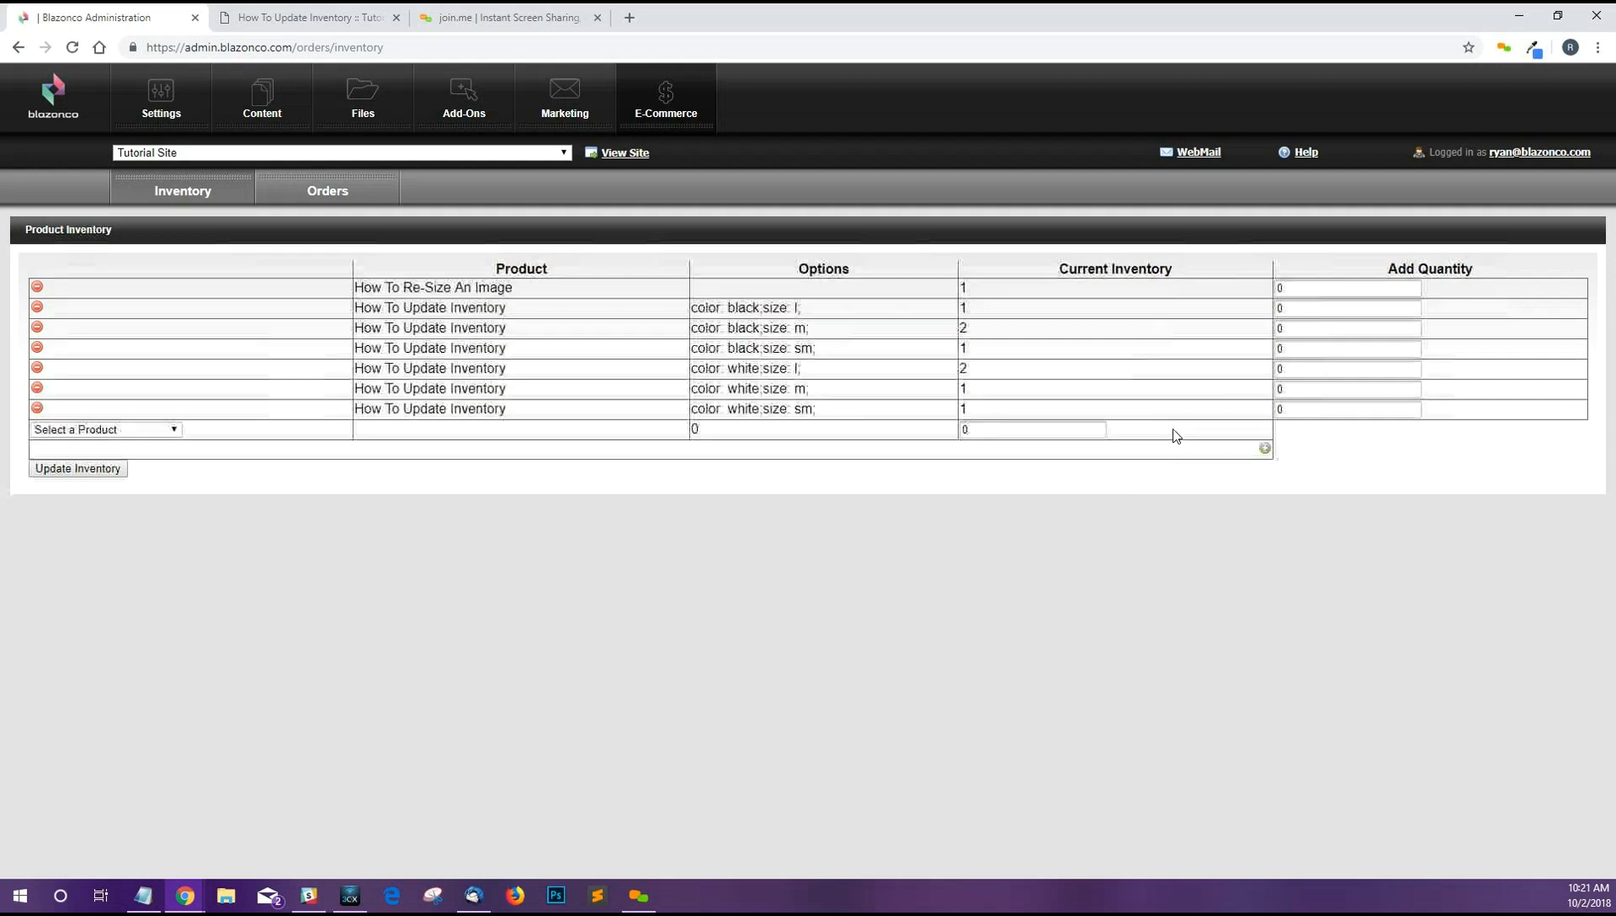
{"action": "left_click", "coordinate": [149, 433]}
{"action": "left_click", "coordinate": [129, 478]}
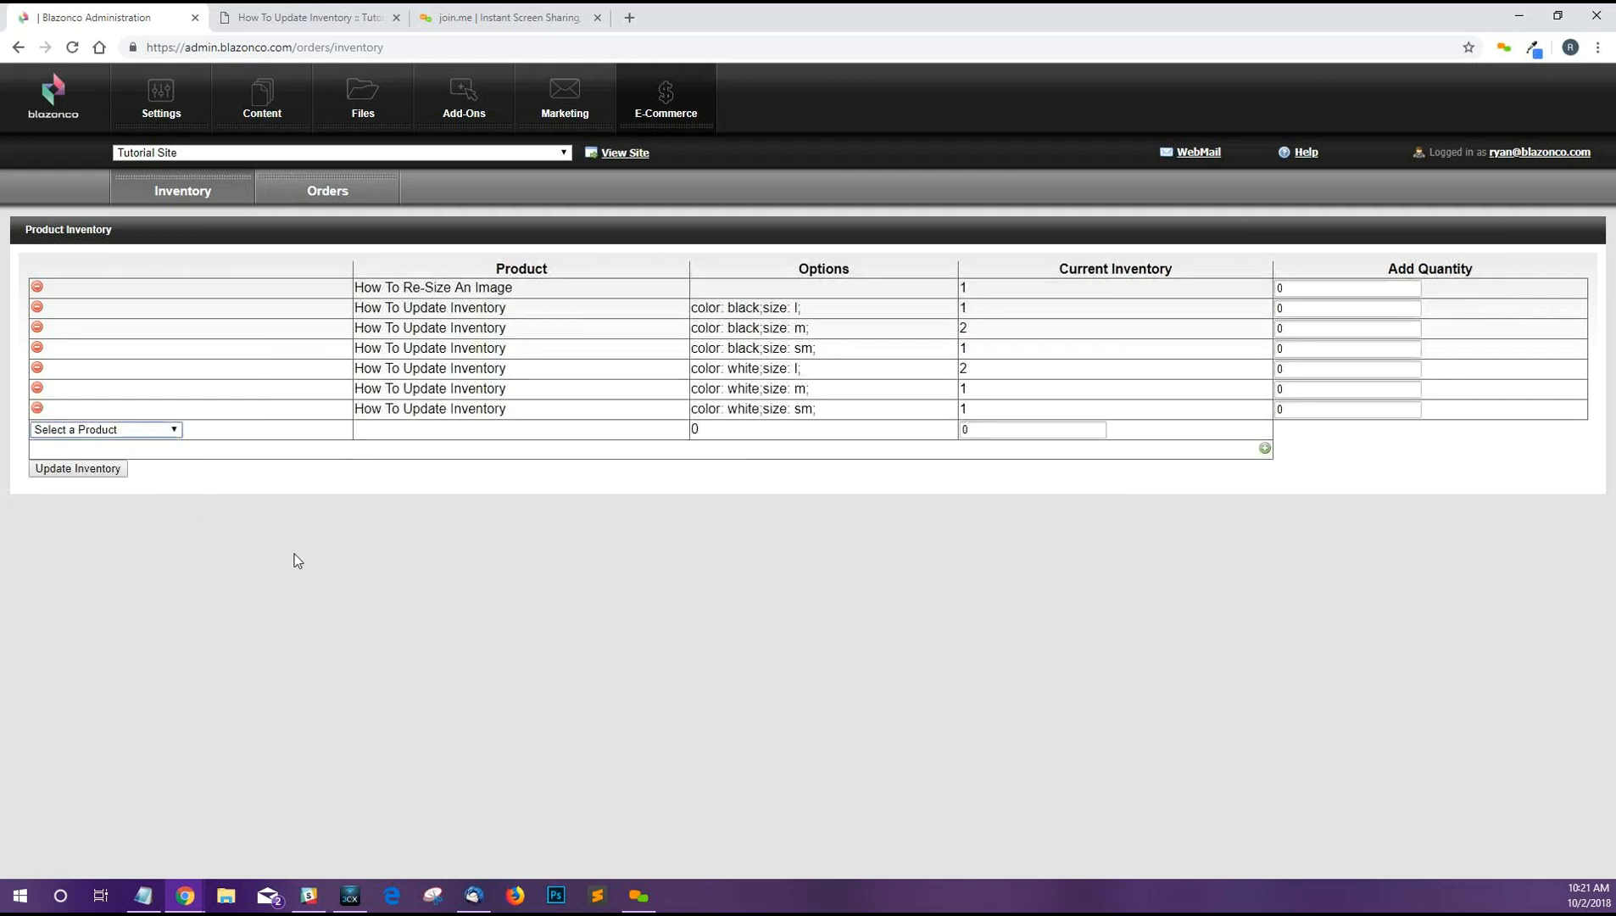
{"action": "left_click", "coordinate": [428, 450]}
{"action": "left_click", "coordinate": [424, 502]}
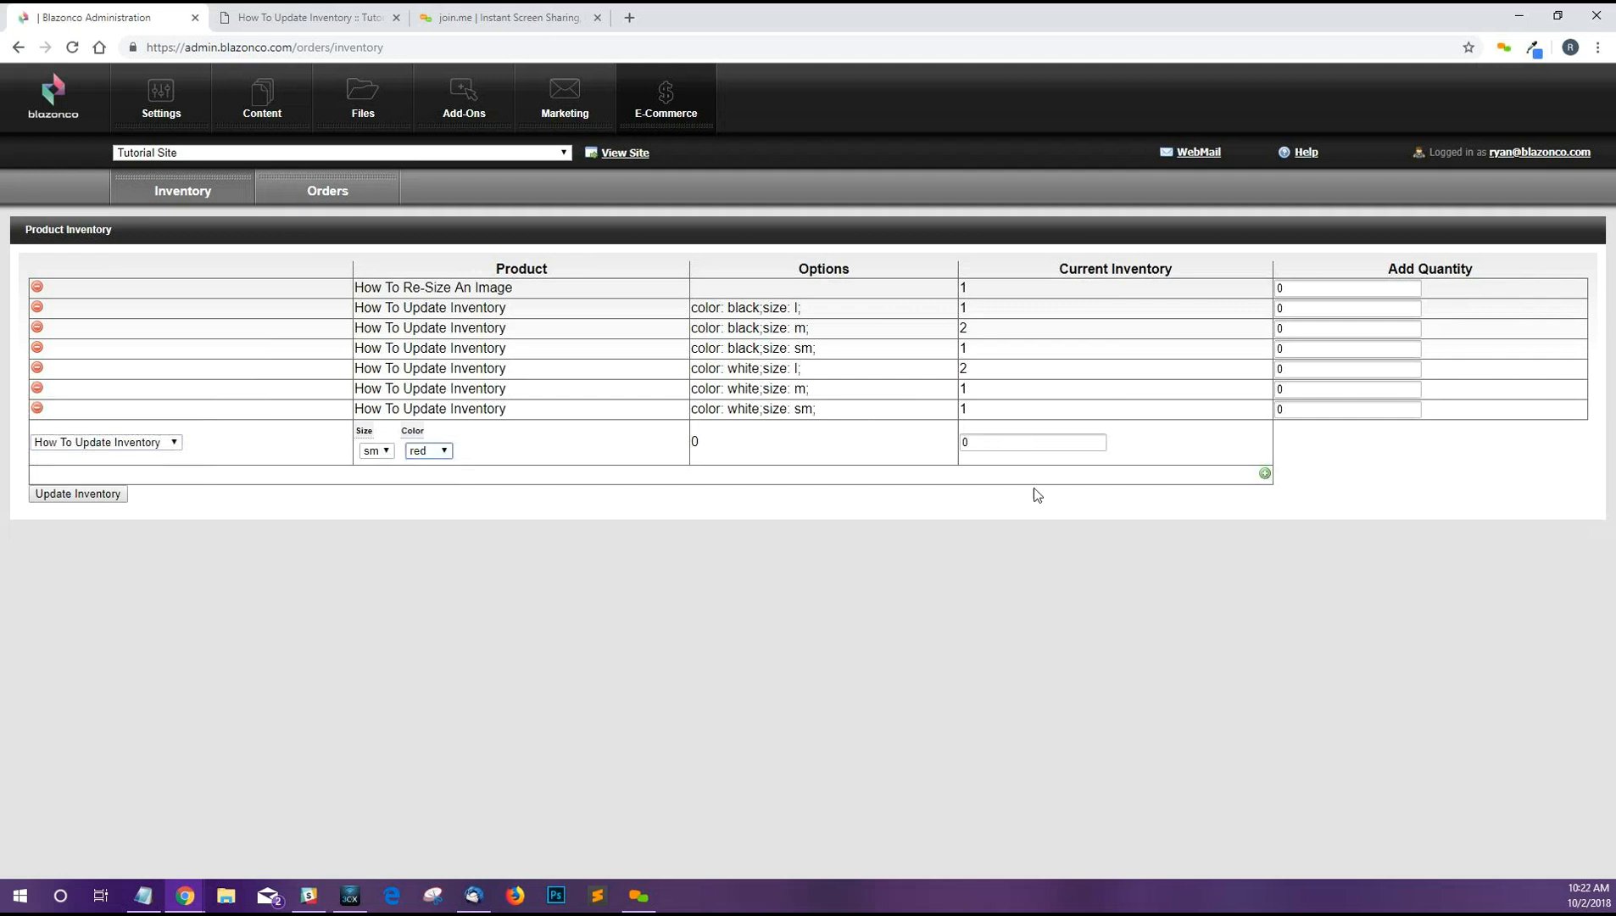
Step: Add a How To Update Inventory entry in size m, color red, with a quantity of 2
{"action": "left_click", "coordinate": [1265, 473]}
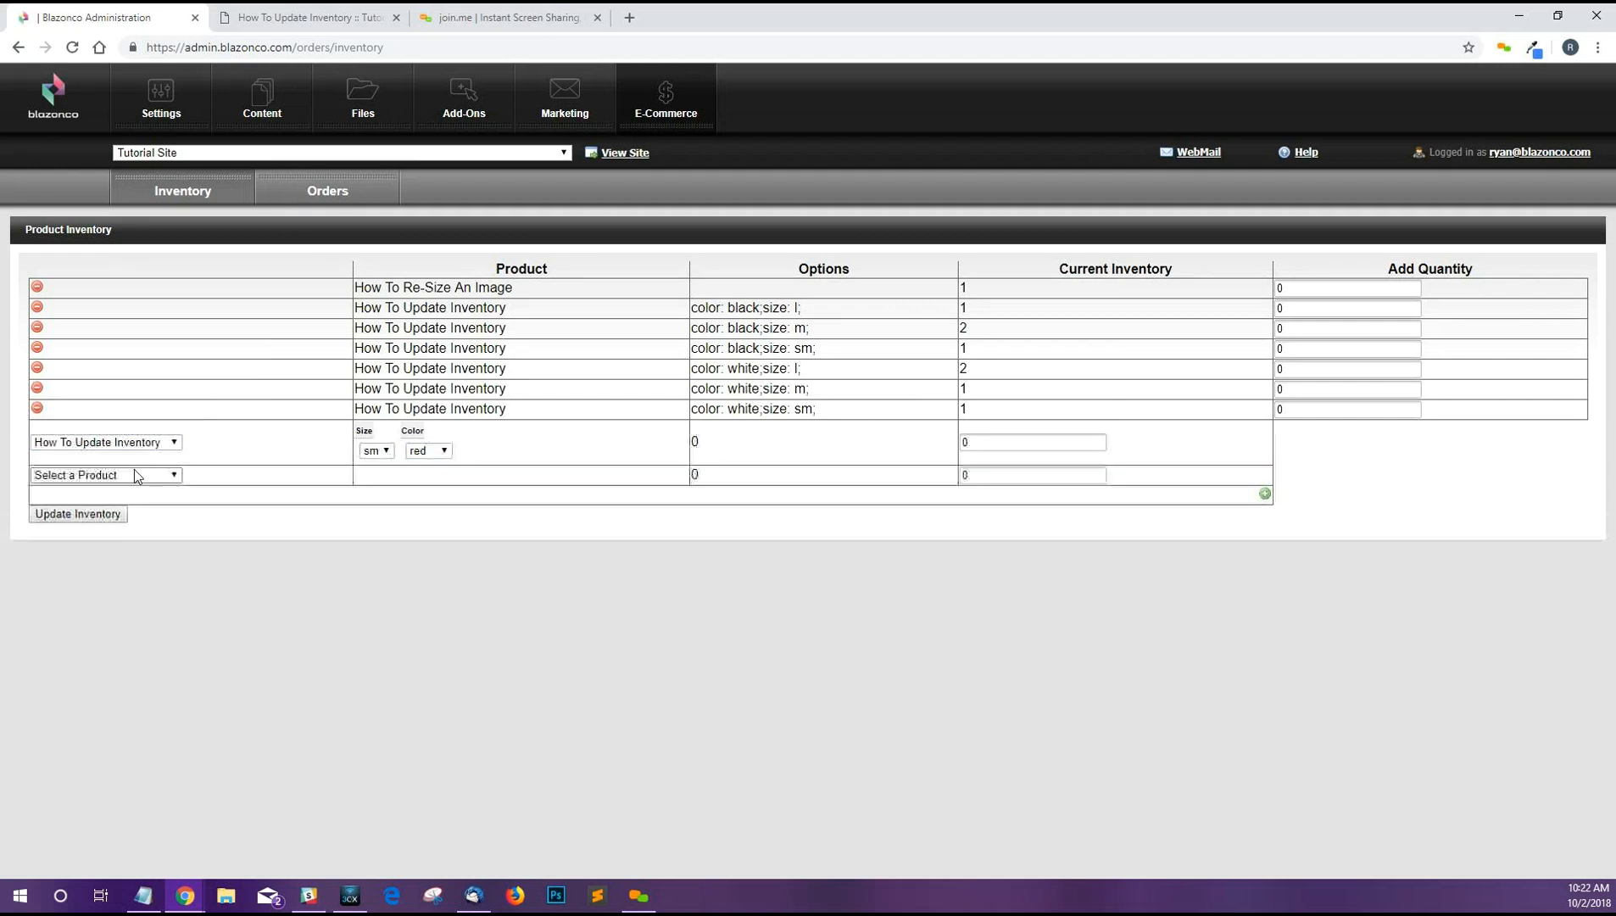
{"action": "left_click", "coordinate": [137, 475]}
{"action": "left_click", "coordinate": [110, 518]}
{"action": "left_click", "coordinate": [428, 496]}
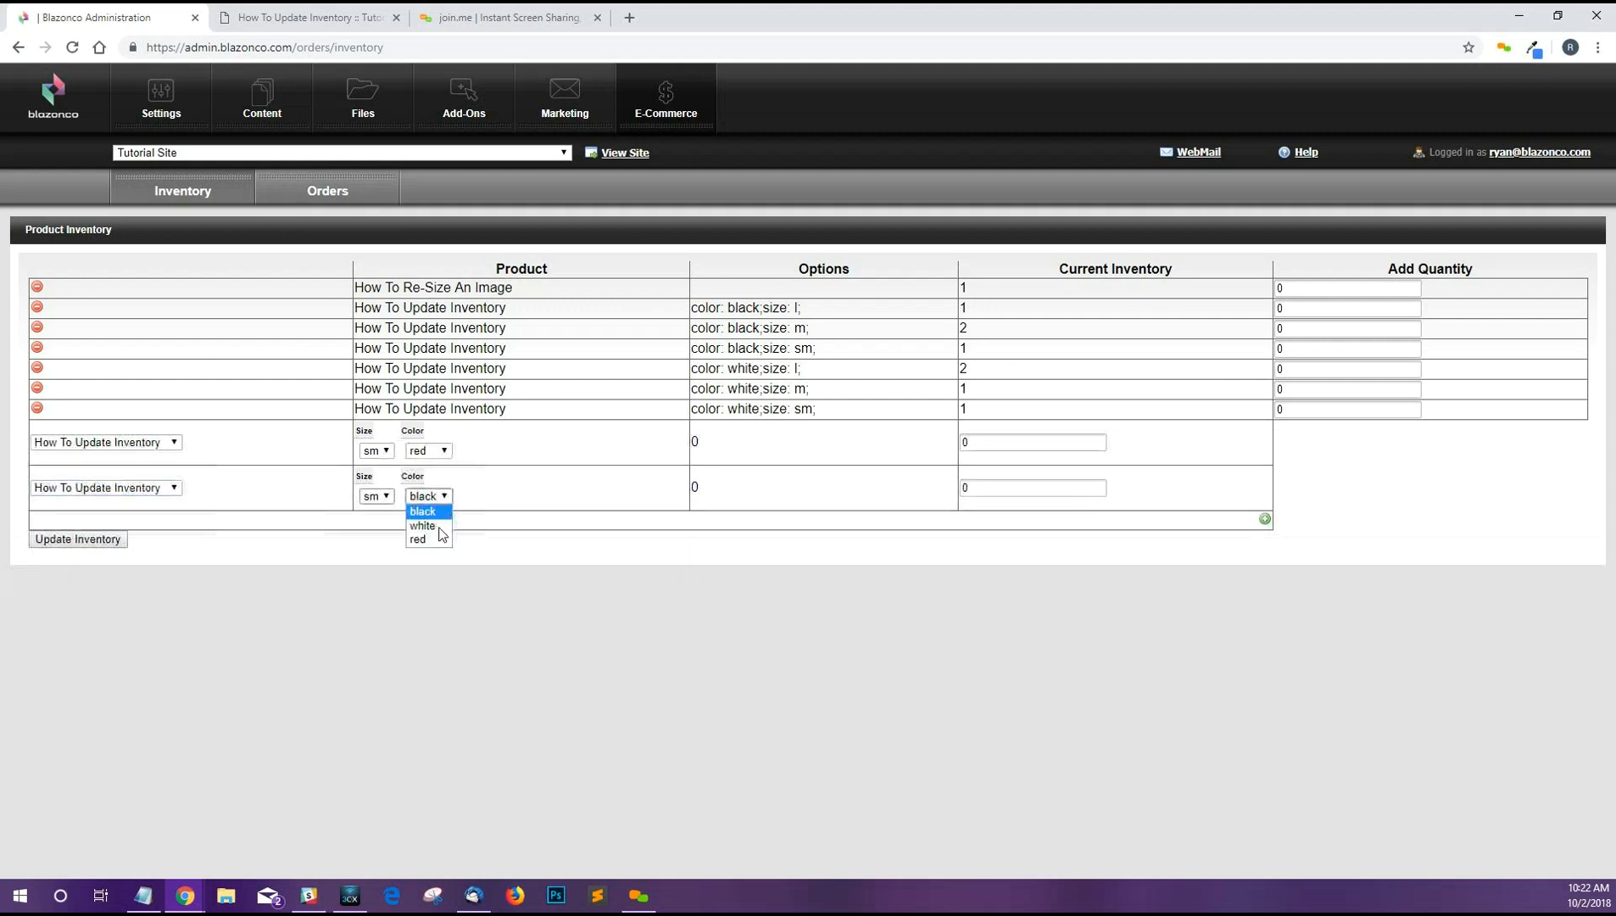
{"action": "left_click", "coordinate": [392, 509]}
{"action": "left_click", "coordinate": [390, 499]}
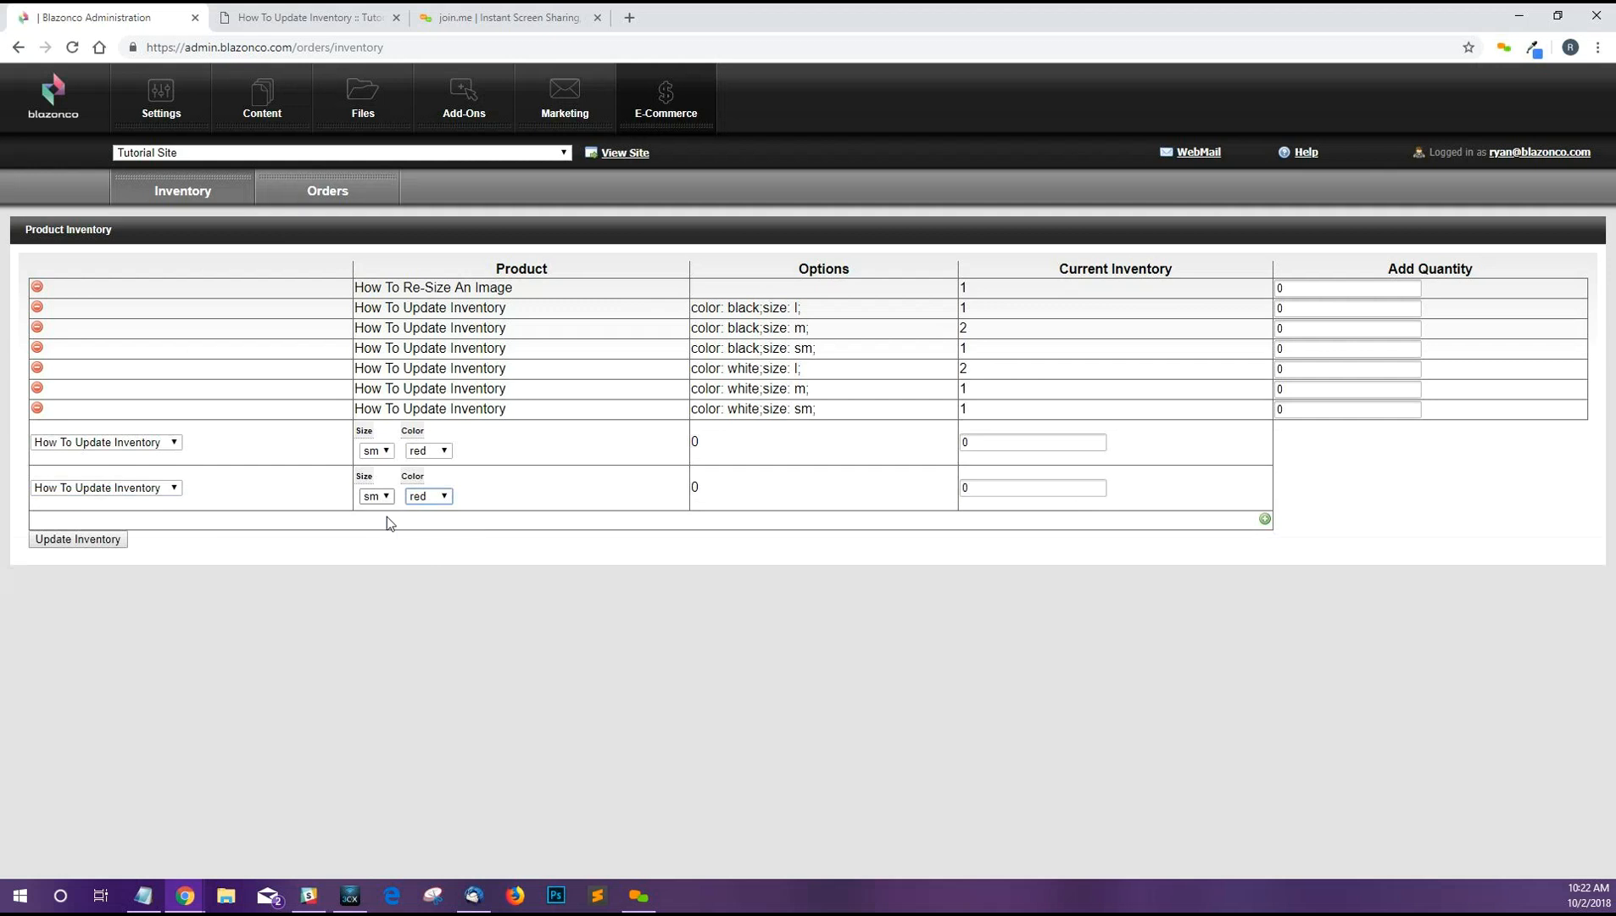
{"action": "left_click", "coordinate": [395, 526]}
{"action": "double_click", "coordinate": [963, 487]}
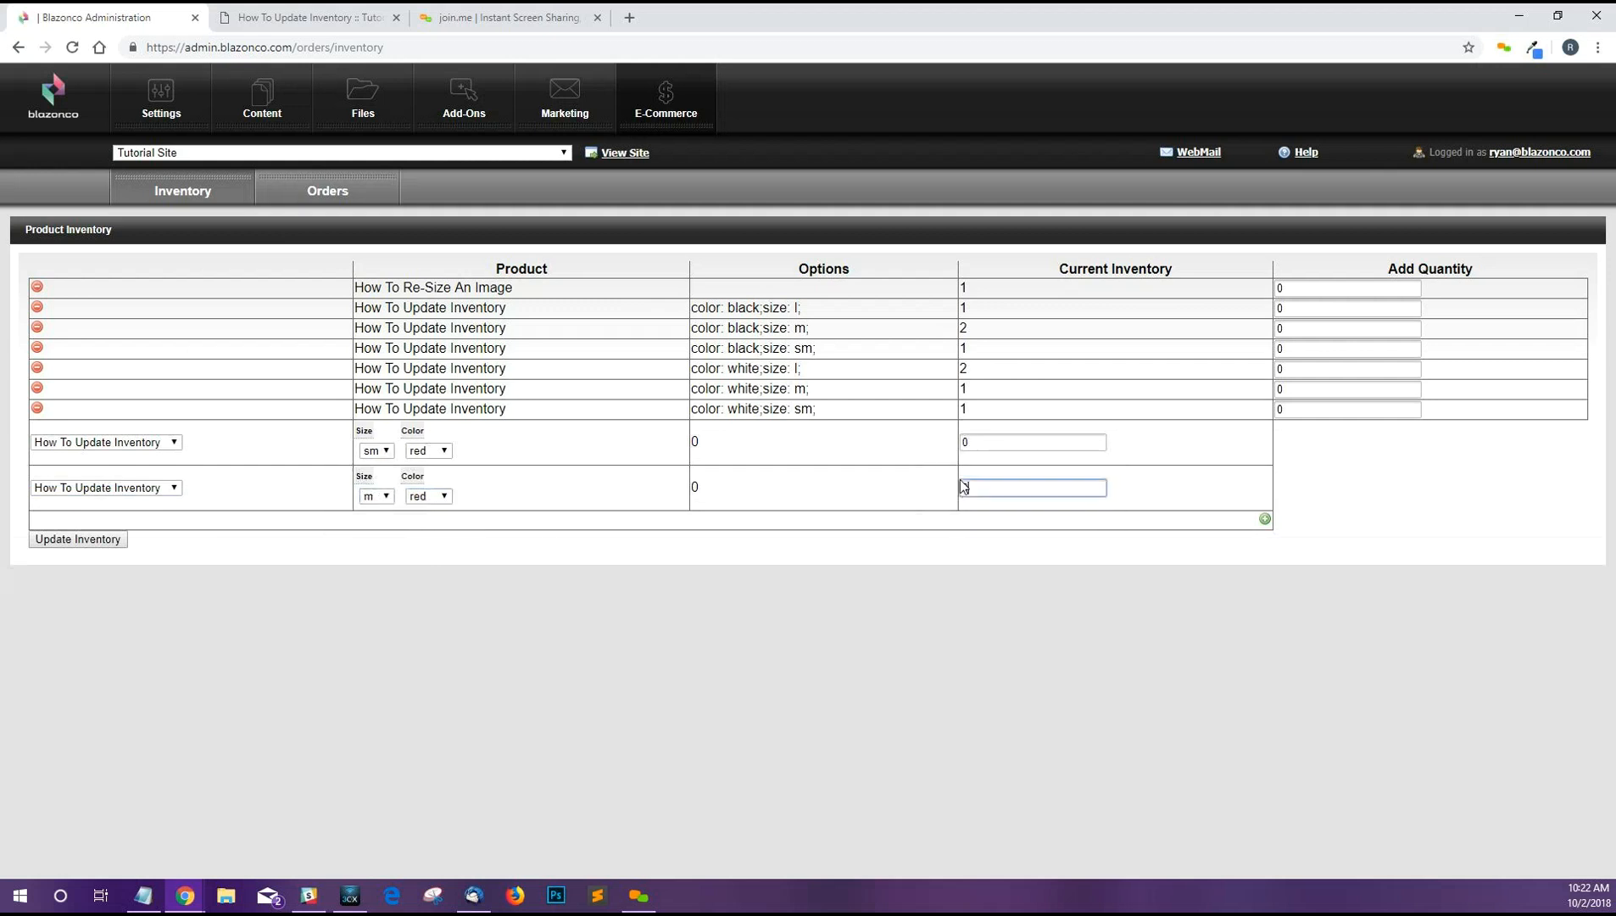
{"action": "key", "text": "Tab"}
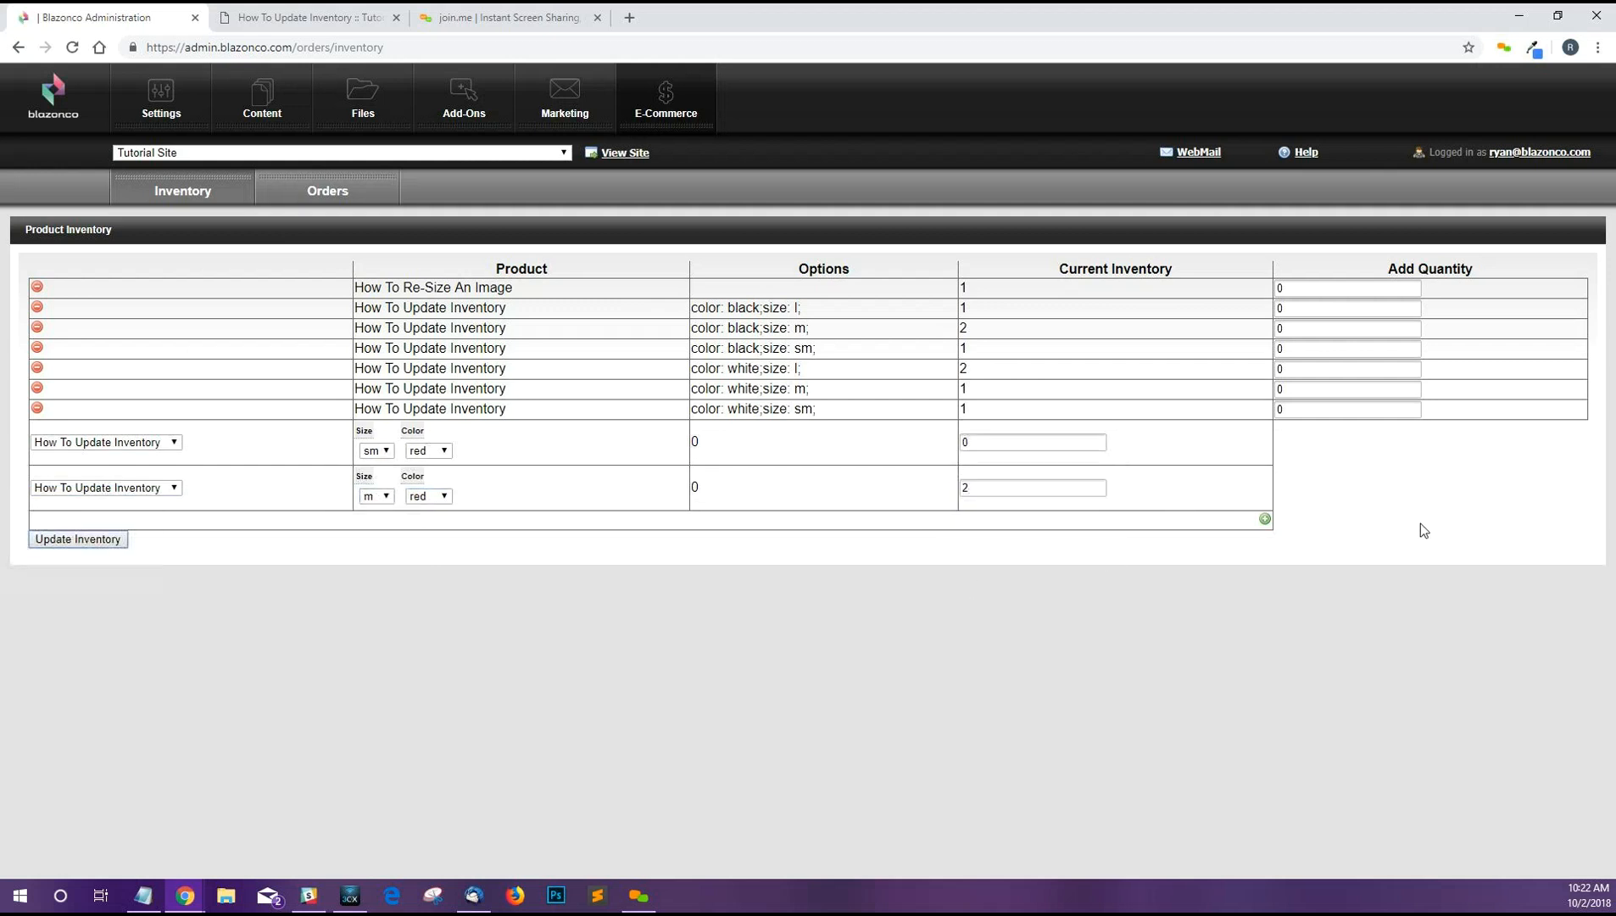
Step: Add a How To Update Inventory entry in size l, color red, with a quantity of 2, and save the inventory
{"action": "left_click", "coordinate": [1265, 518]}
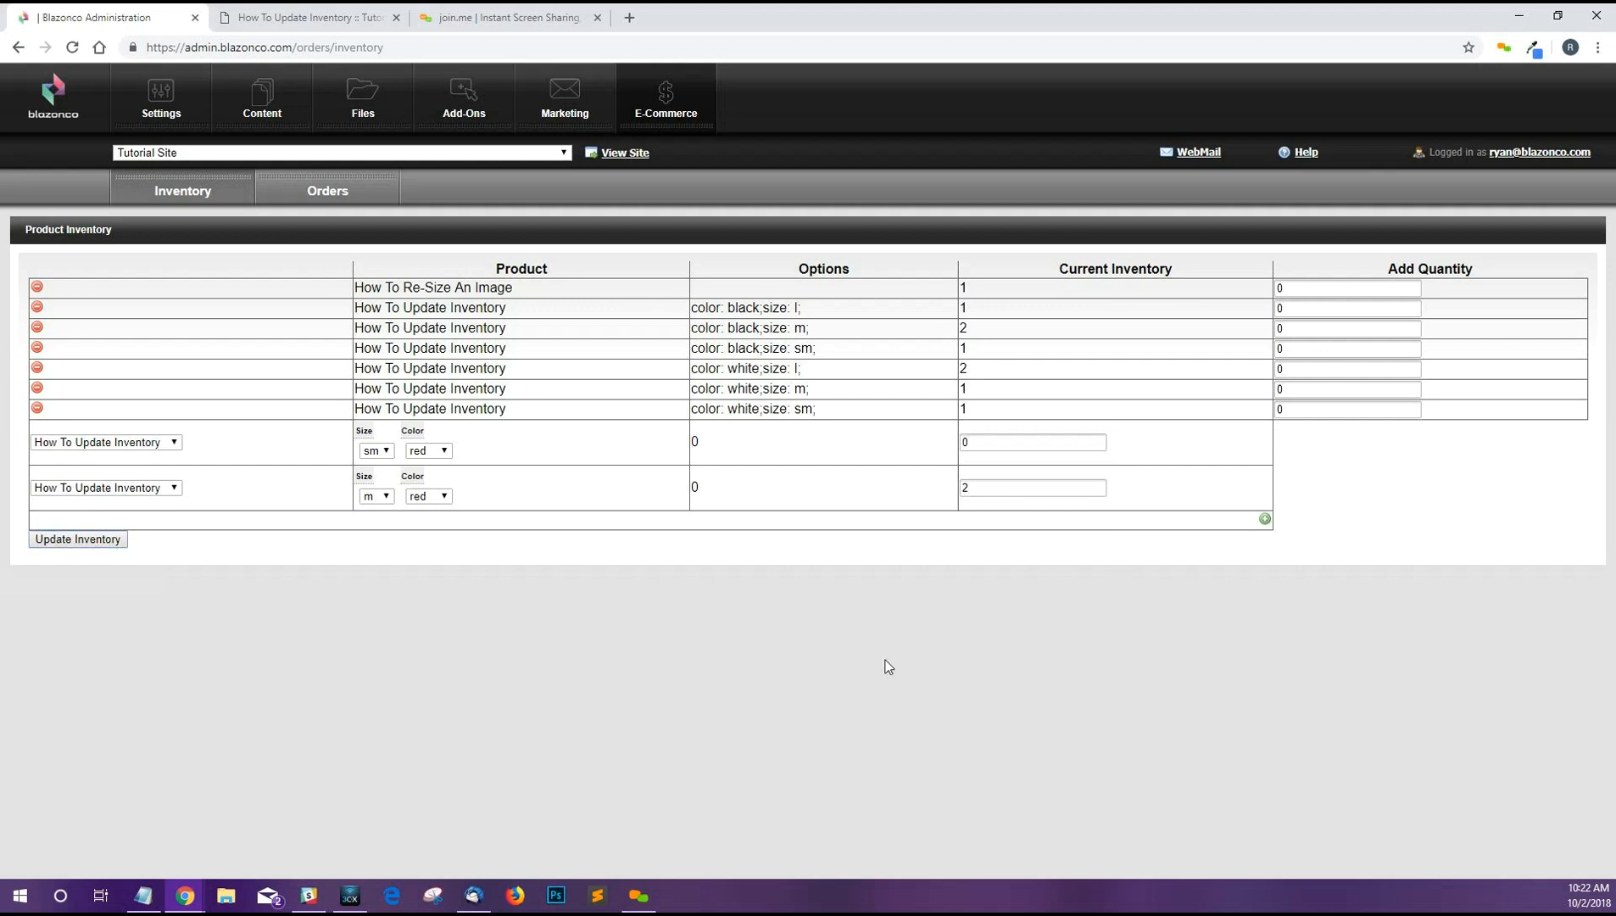
{"action": "left_click", "coordinate": [133, 520]}
{"action": "left_click", "coordinate": [118, 566]}
{"action": "left_click", "coordinate": [383, 541]}
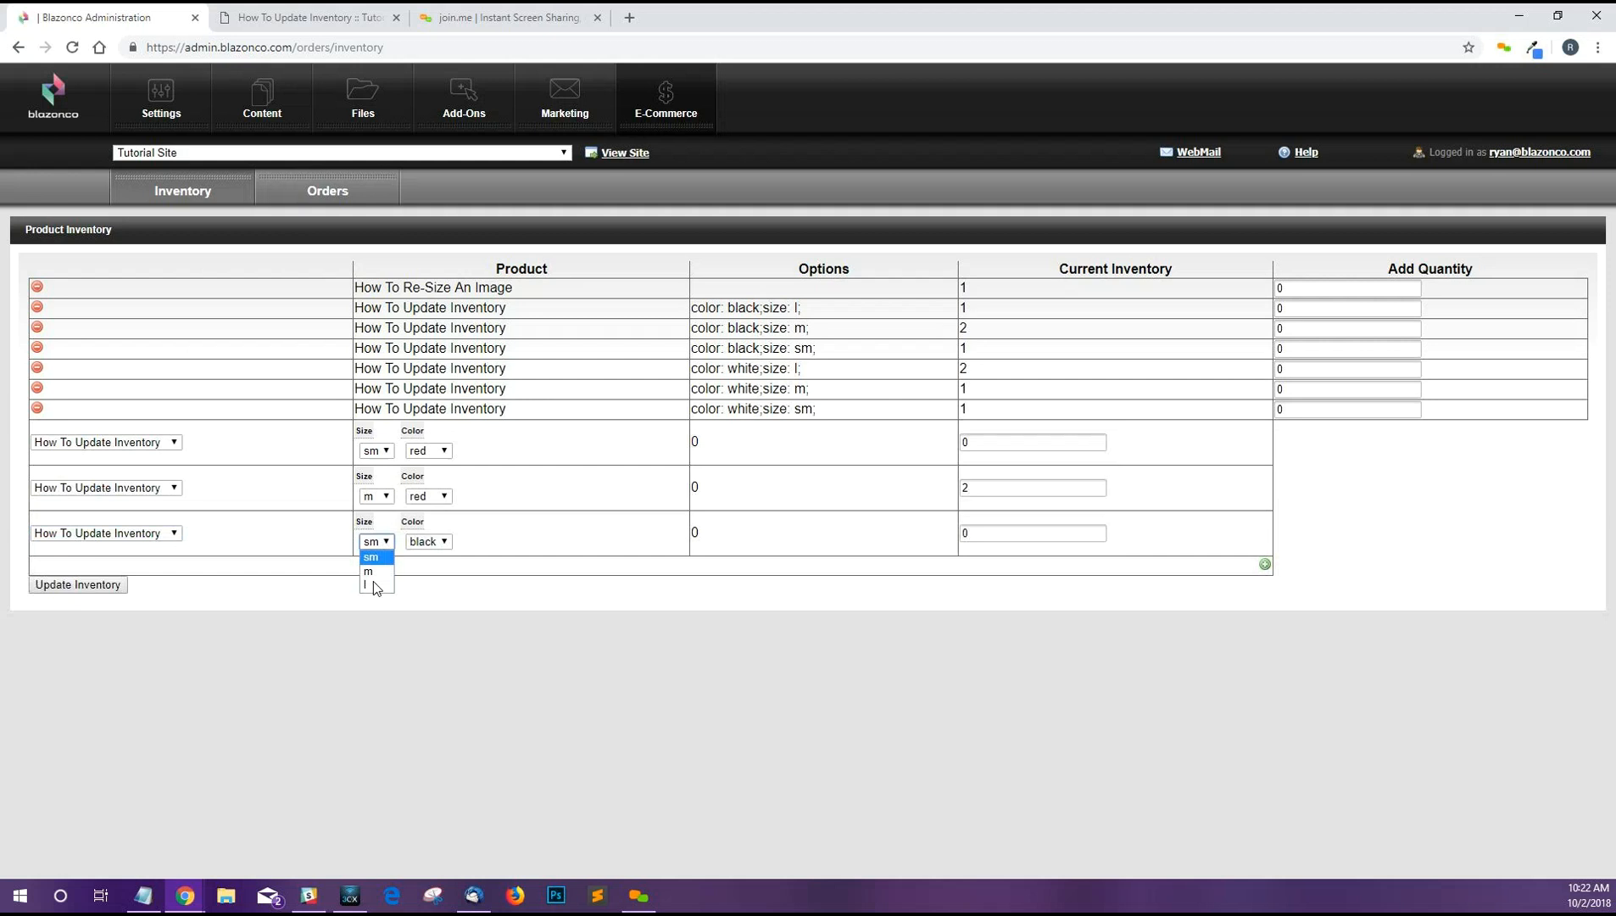
{"action": "left_click", "coordinate": [372, 587]}
{"action": "left_click", "coordinate": [431, 543]}
{"action": "left_click", "coordinate": [424, 555]}
{"action": "key", "text": "Down"}
{"action": "key", "text": "Tab"}
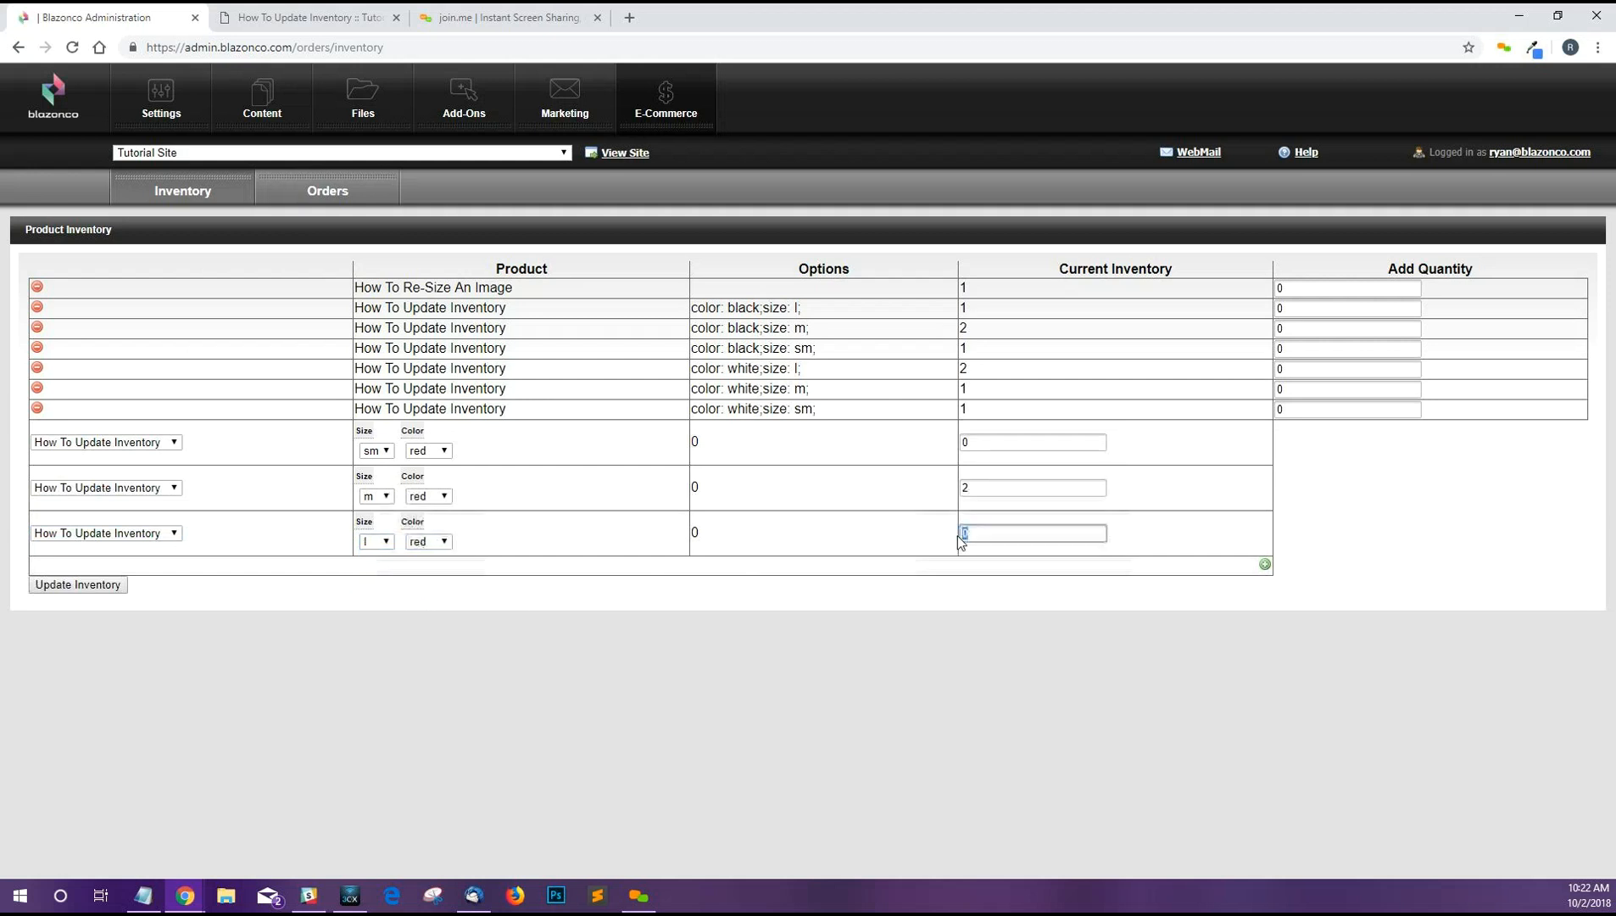
{"action": "type", "text": "2"}
{"action": "key", "text": "Tab"}
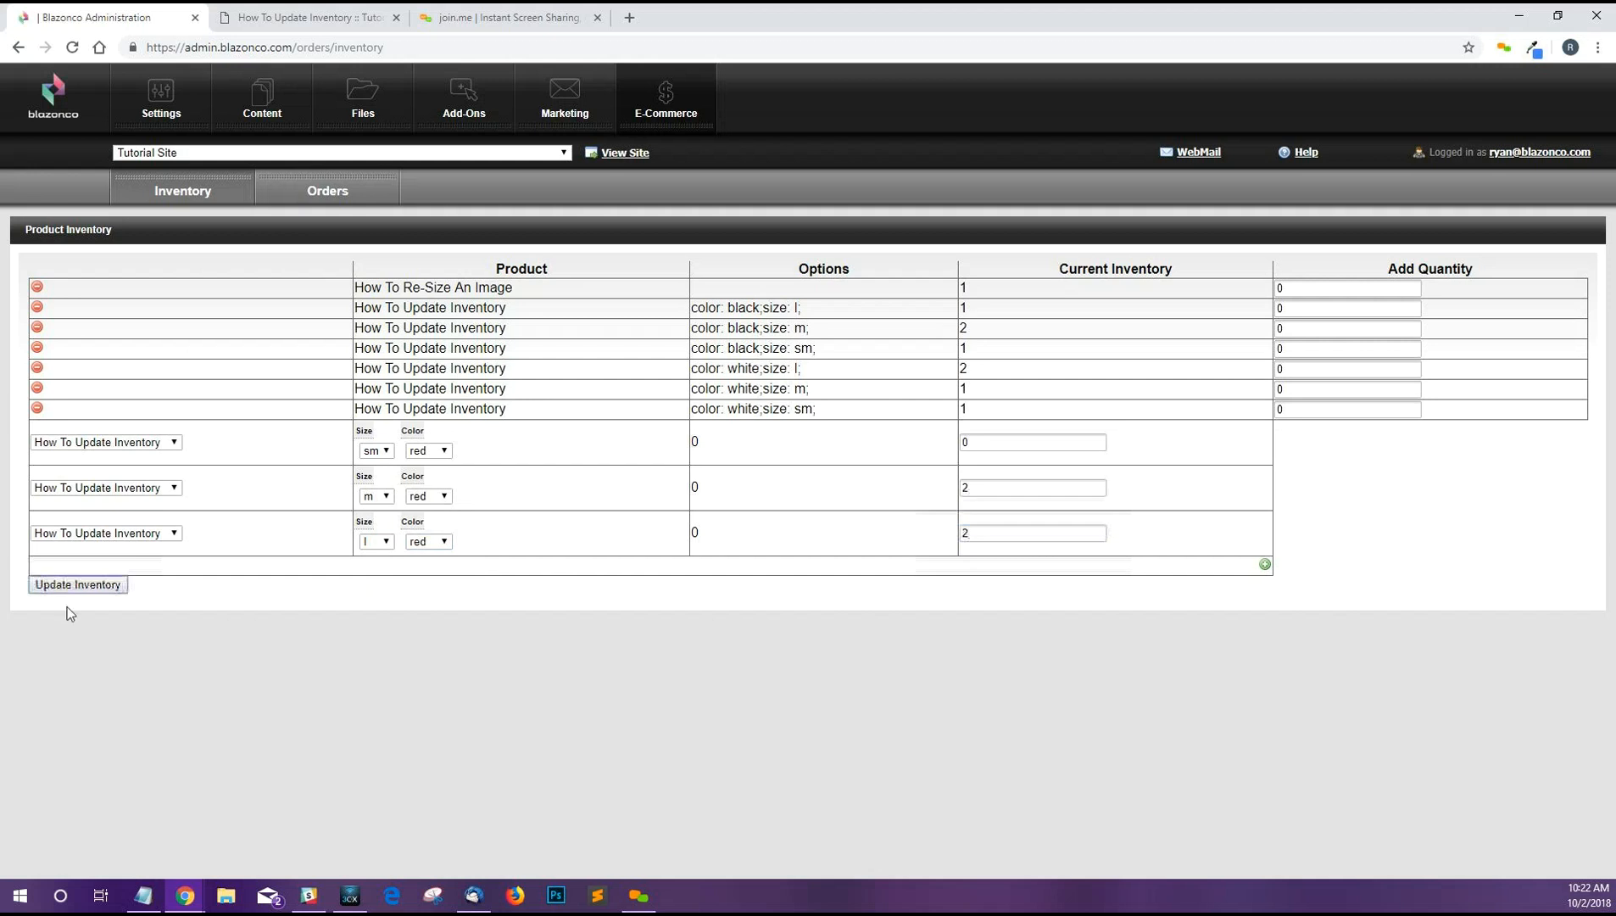
{"action": "left_click", "coordinate": [106, 586]}
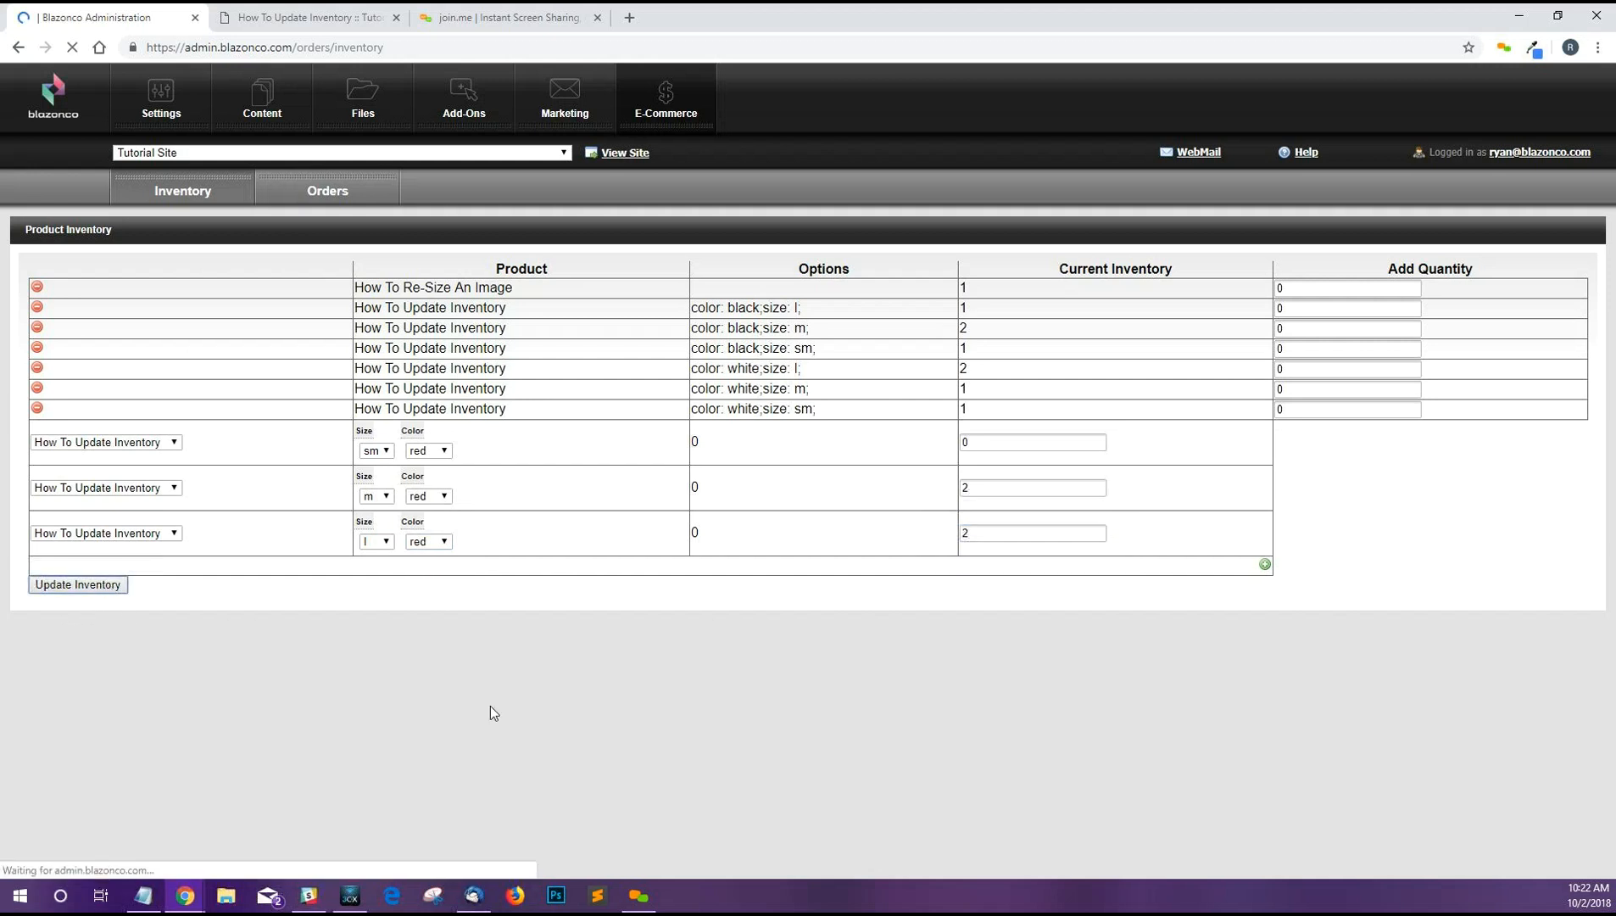
Step: Reload the live How To Update Inventory product page and check the stock status for size sm in color red
{"action": "left_click", "coordinate": [317, 26]}
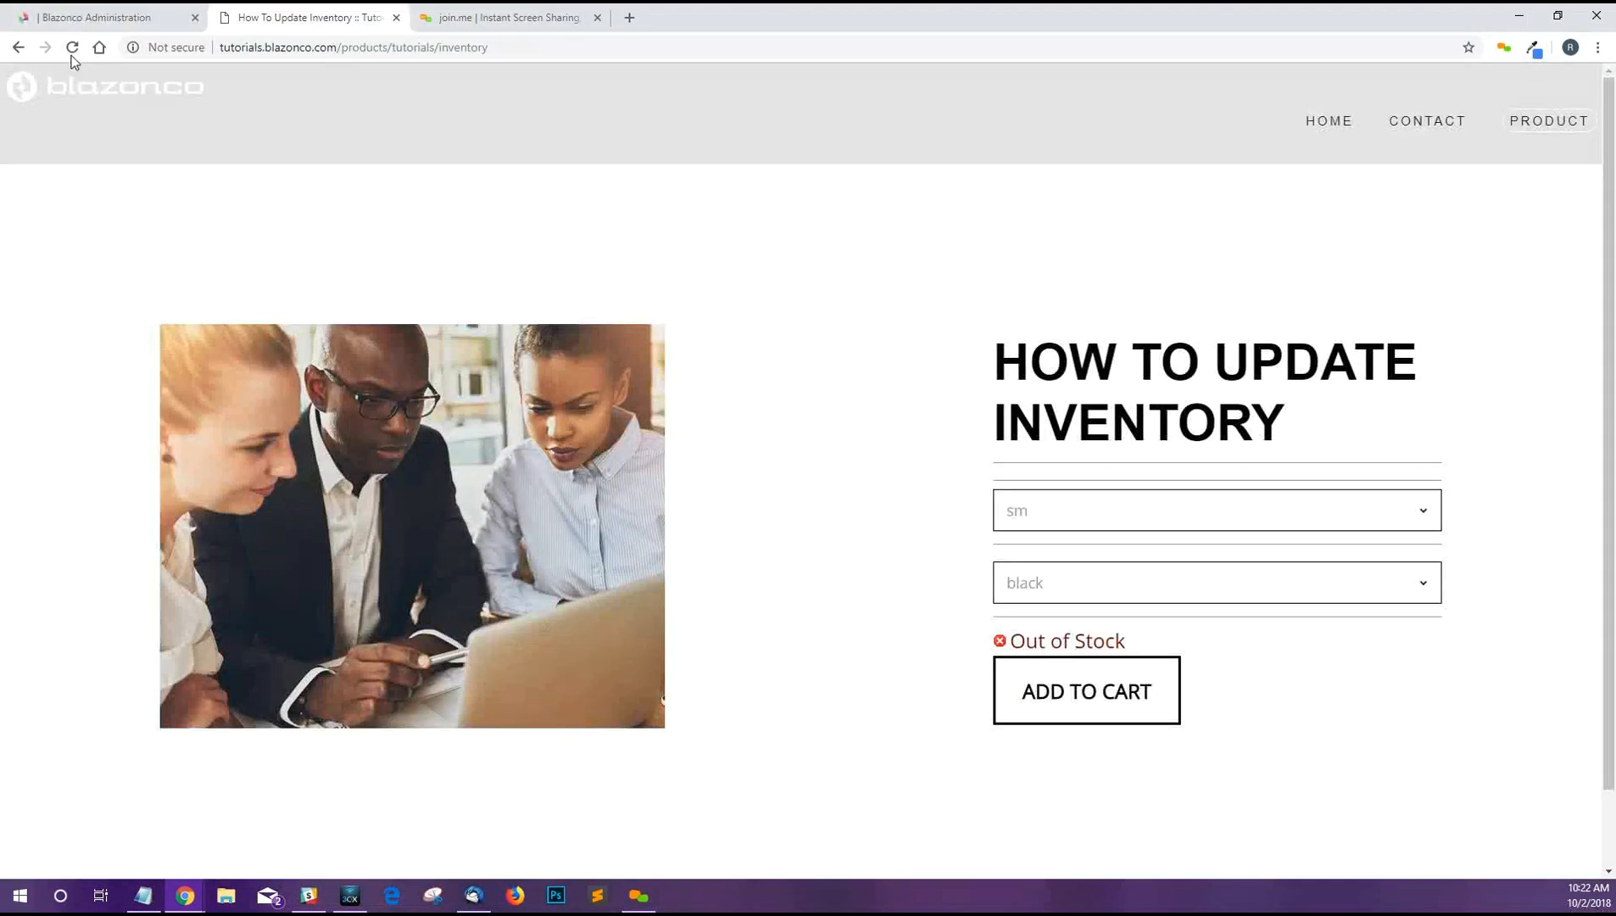
{"action": "left_click", "coordinate": [71, 55]}
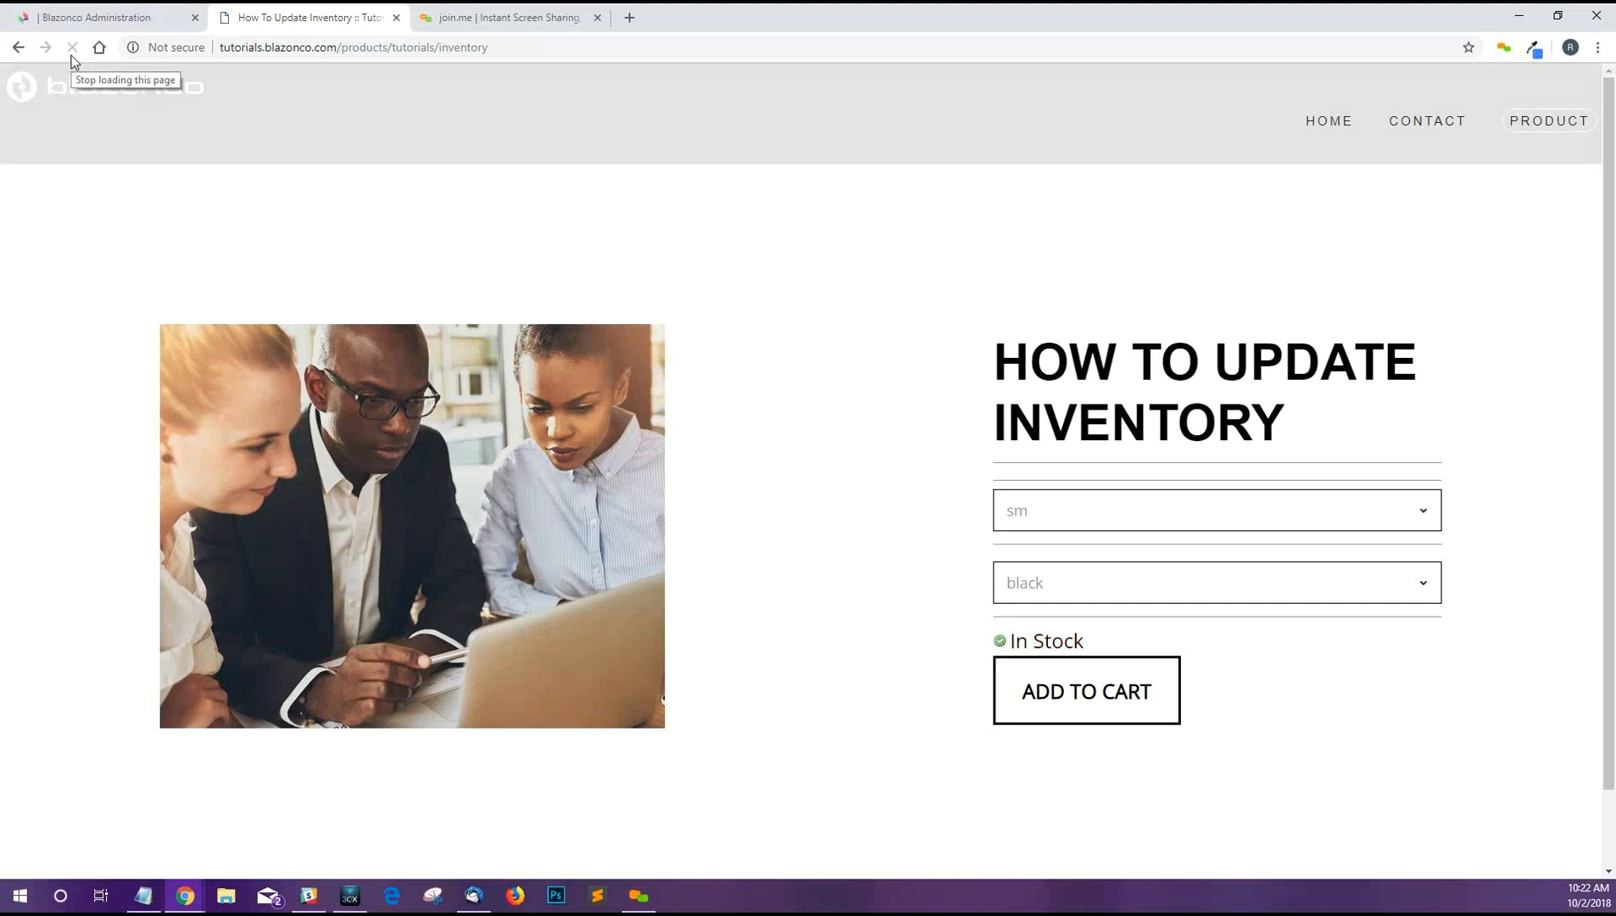
{"action": "left_click", "coordinate": [1059, 511]}
{"action": "left_click", "coordinate": [1059, 510]}
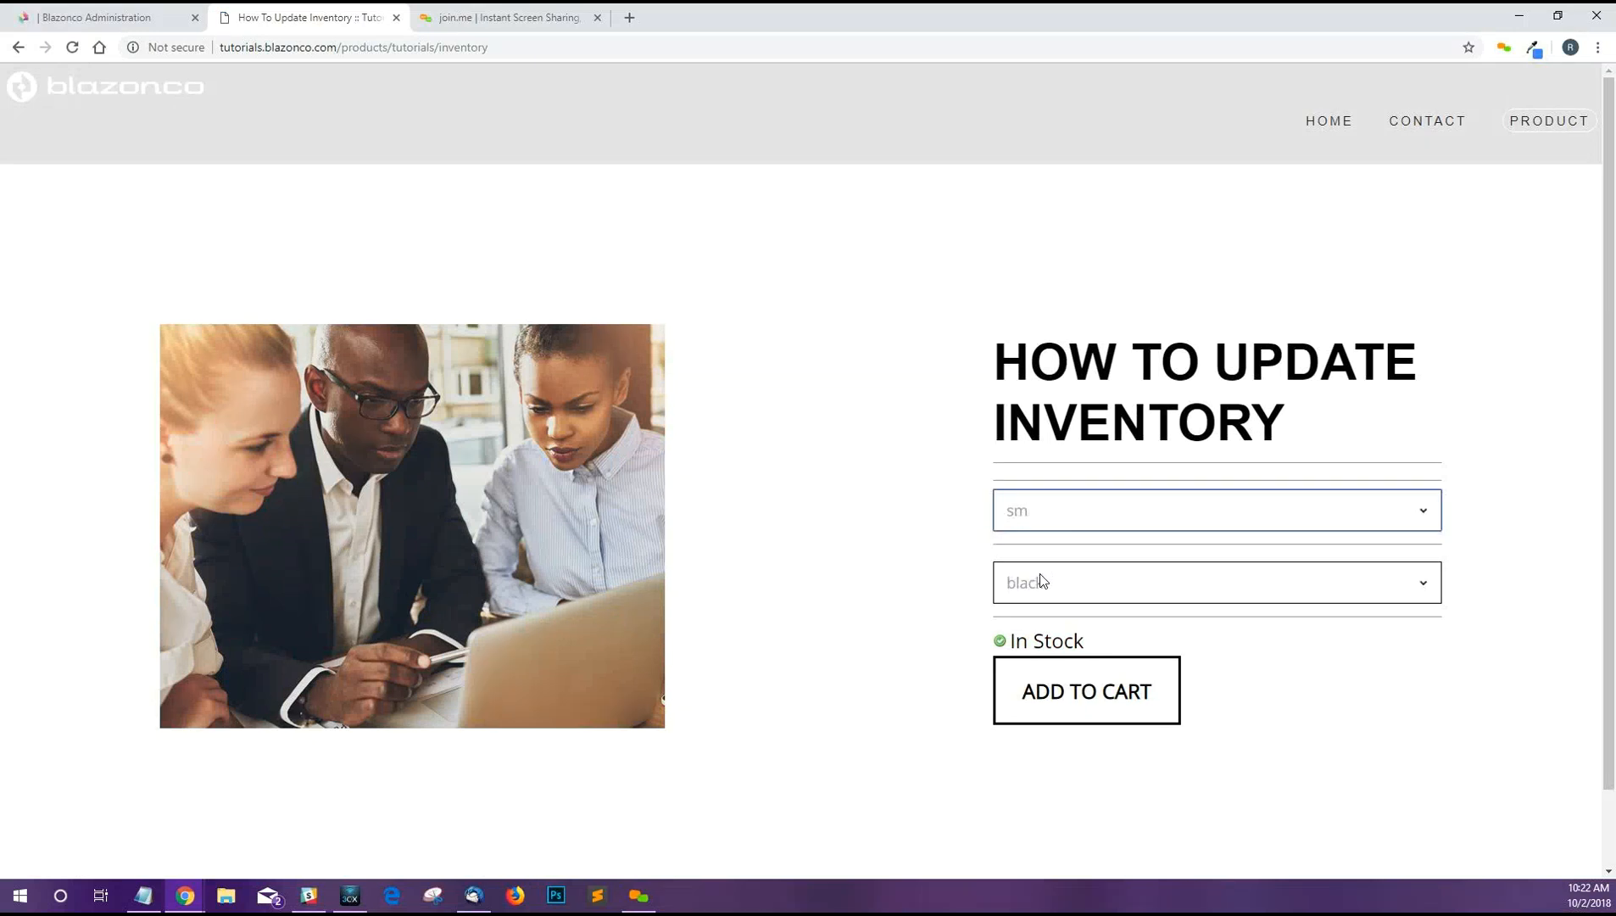
{"action": "left_click", "coordinate": [1042, 581]}
{"action": "left_click", "coordinate": [1326, 659]}
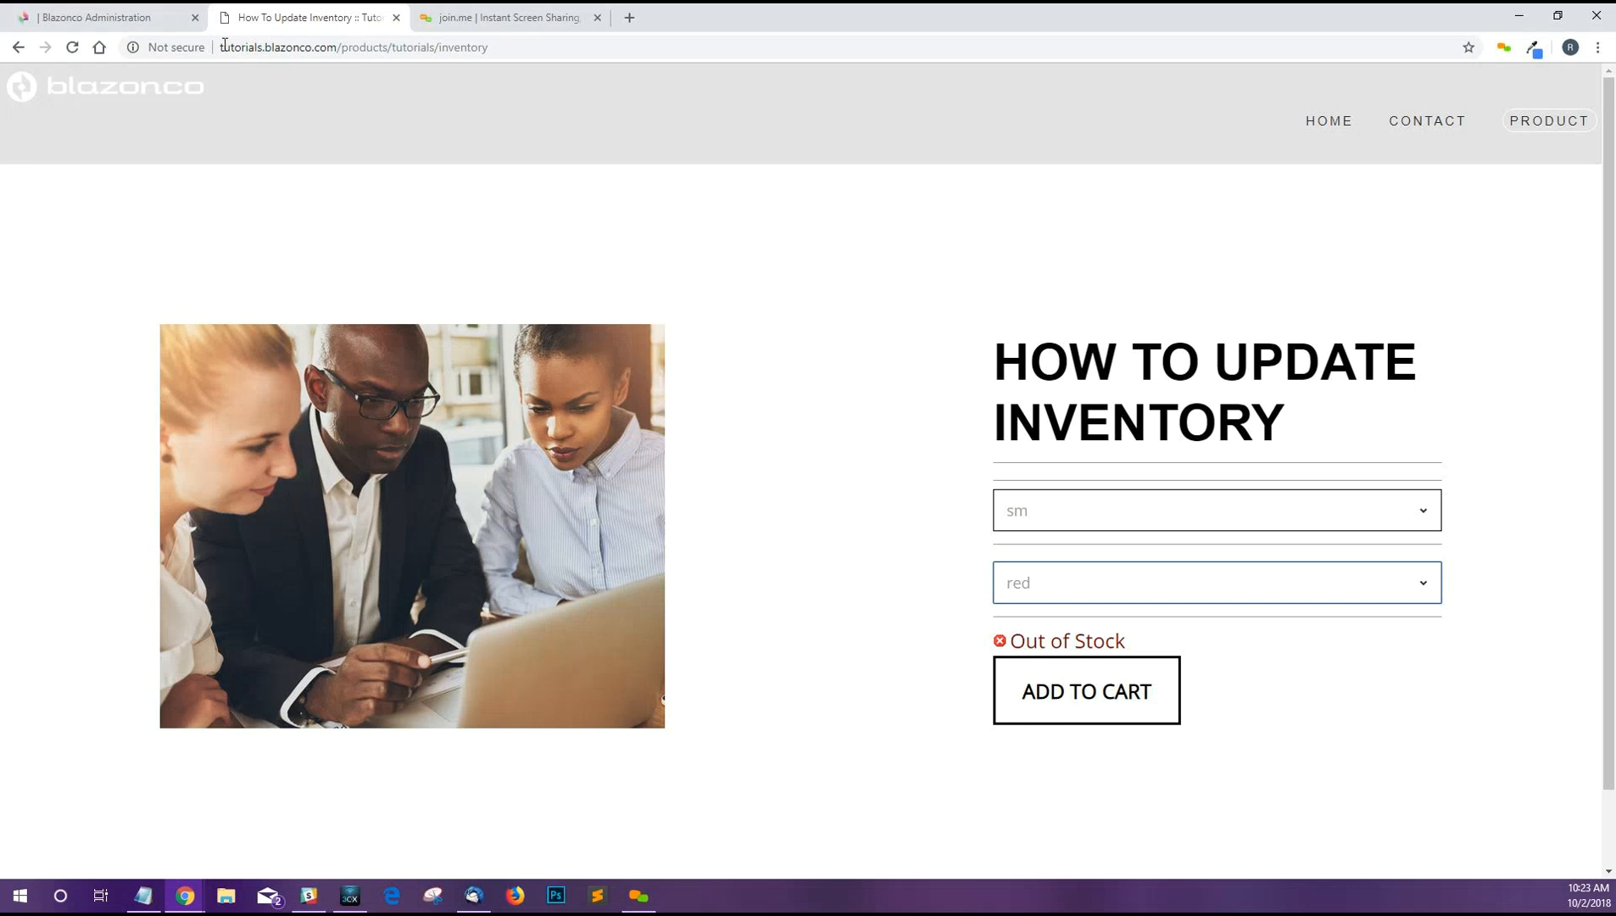
Step: Back in the inventory administration, adjust the red, size l entry by a quantity of -2 and save the inventory
{"action": "left_click", "coordinate": [124, 19]}
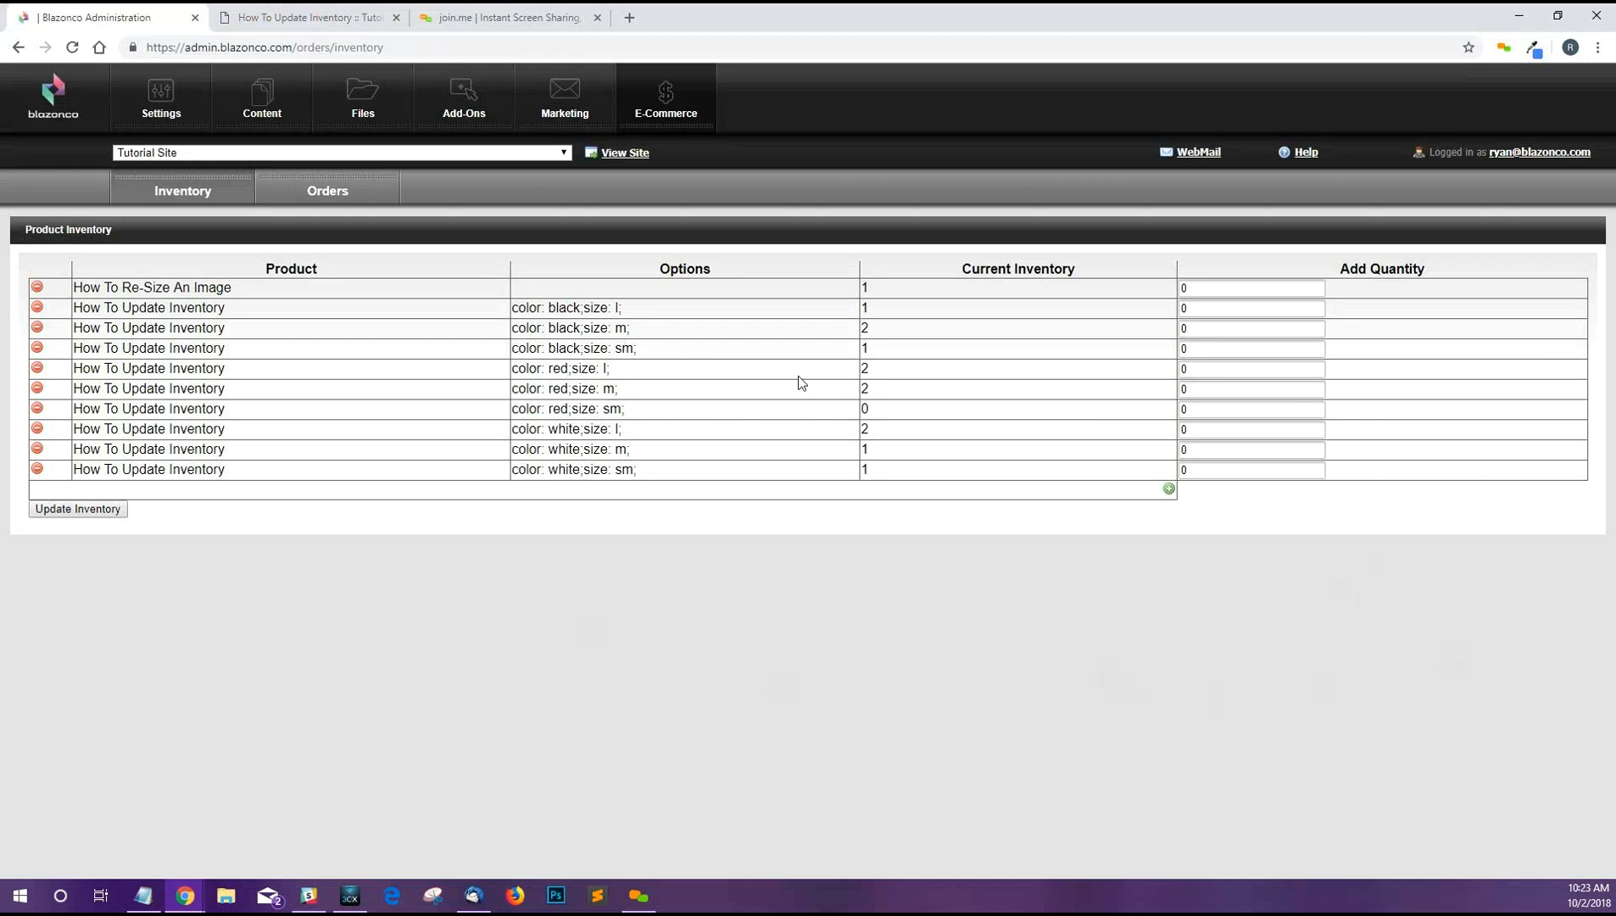
{"action": "double_click", "coordinate": [1173, 372]}
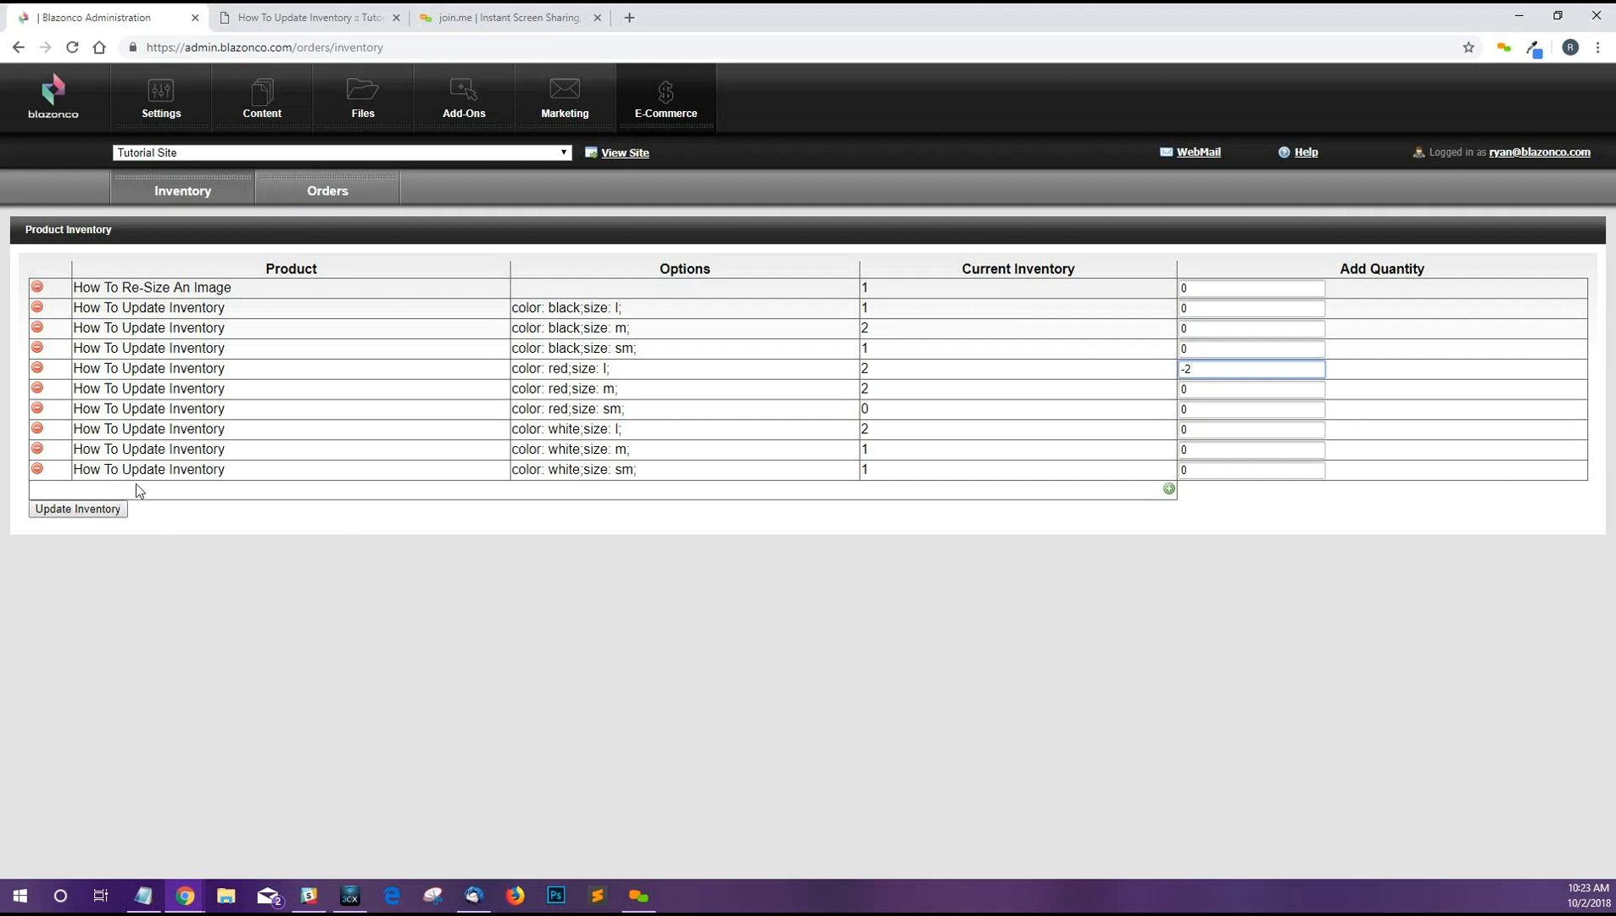
{"action": "key", "text": "Return"}
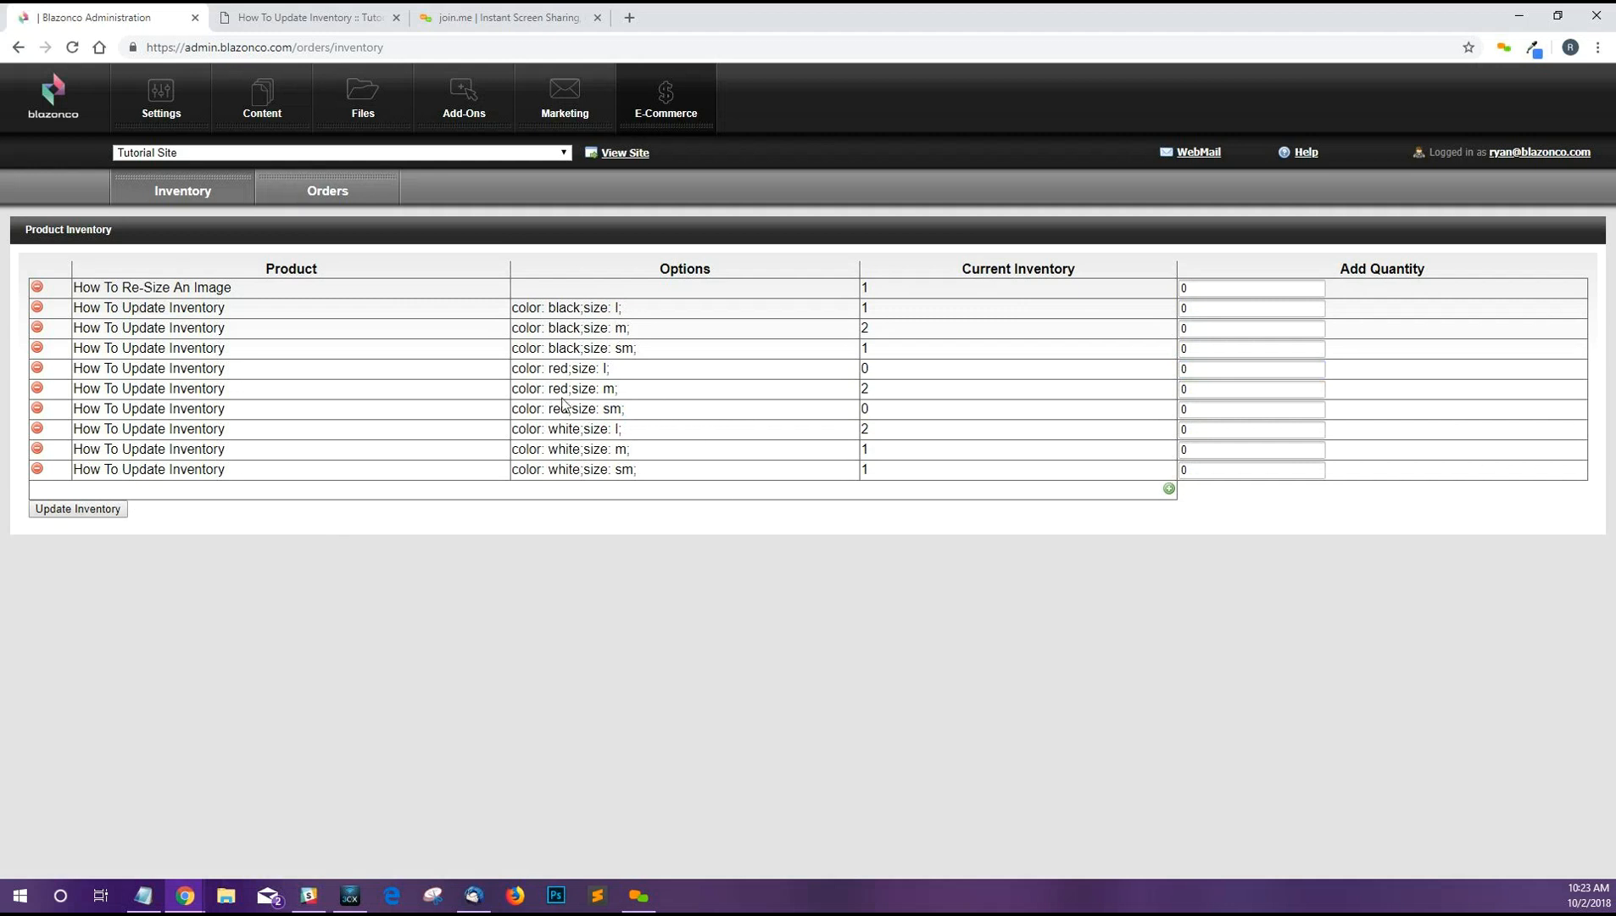
{"action": "left_click_drag", "start_coordinate": [541, 373], "coordinate": [882, 374]}
{"action": "left_click", "coordinate": [1316, 57]}
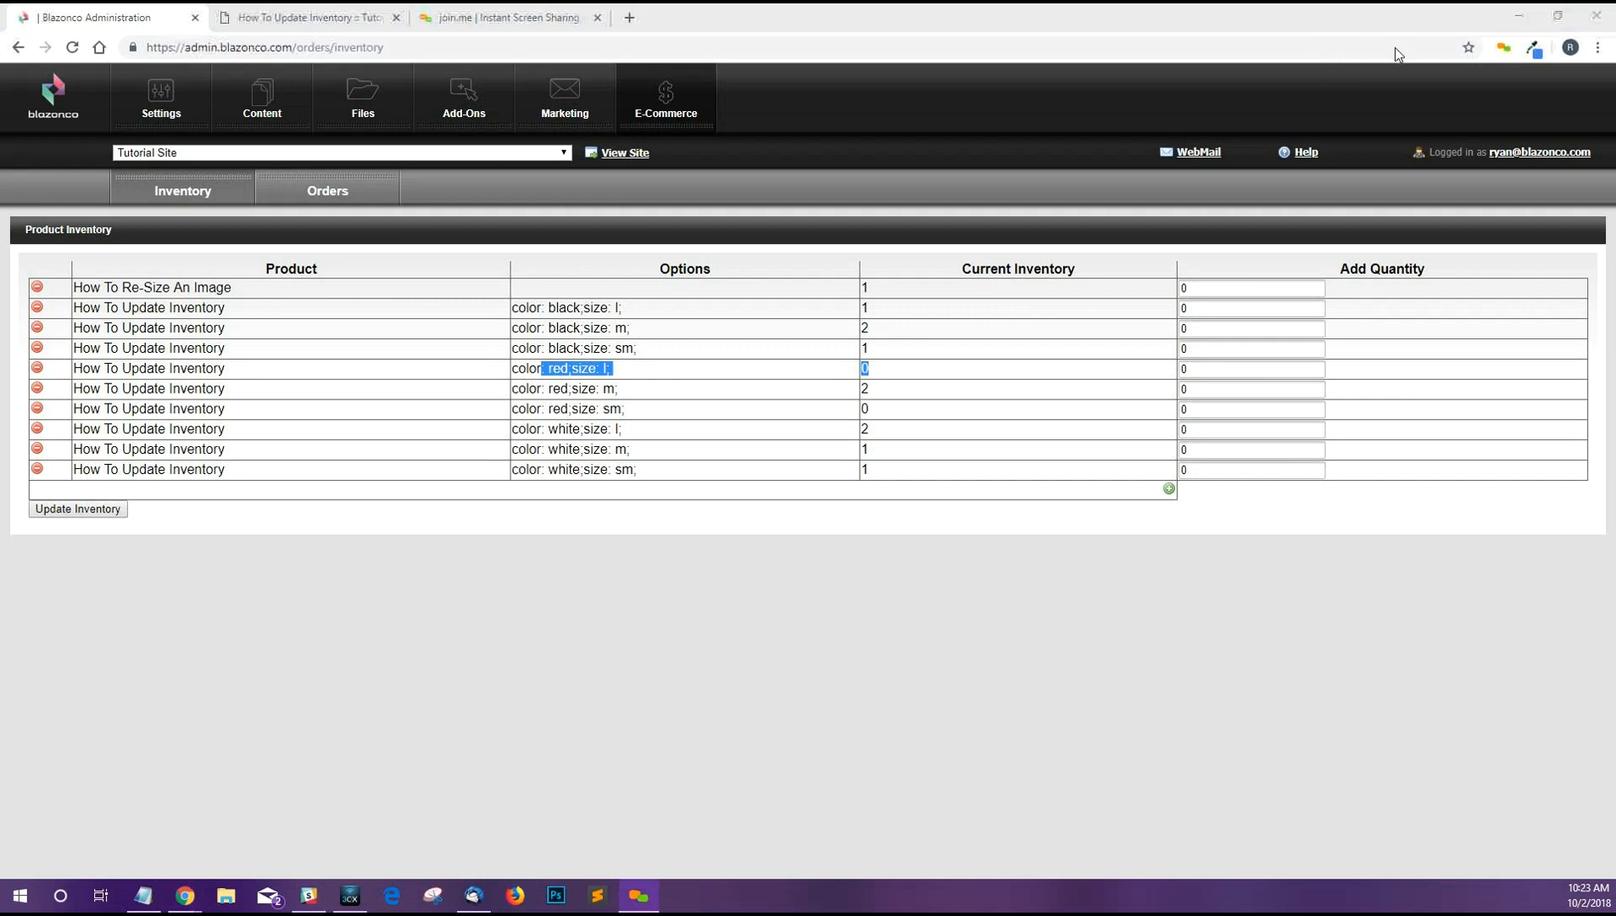